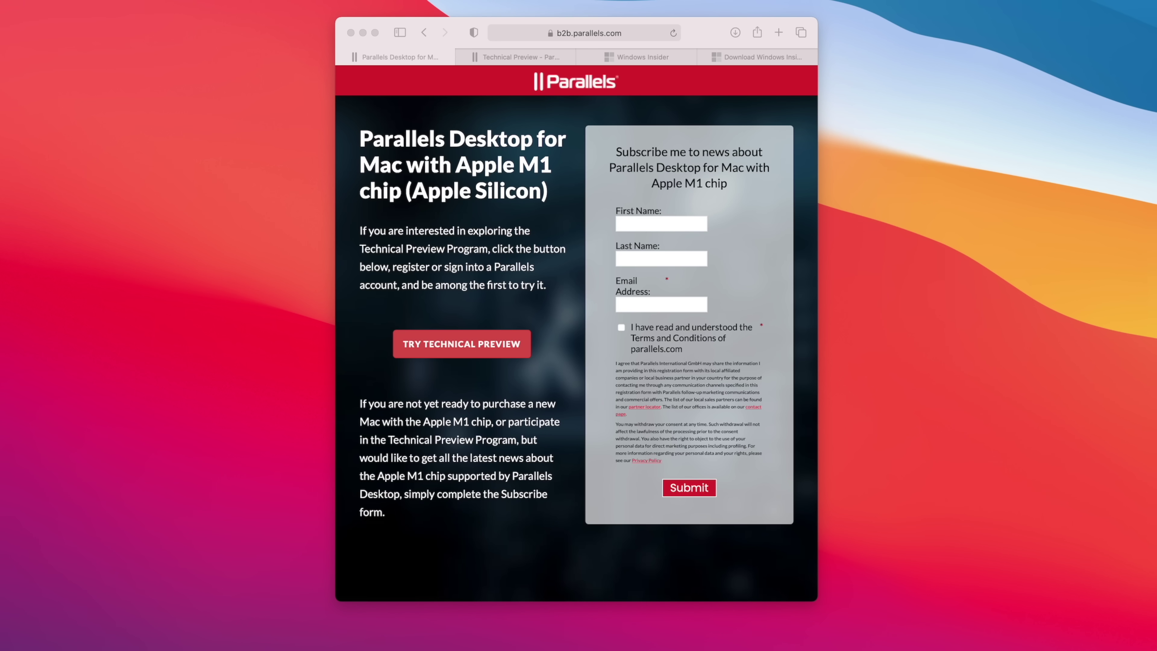
Step: Bring Safari forward on the Technical Preview page and scroll down to Step 3
click(455, 25)
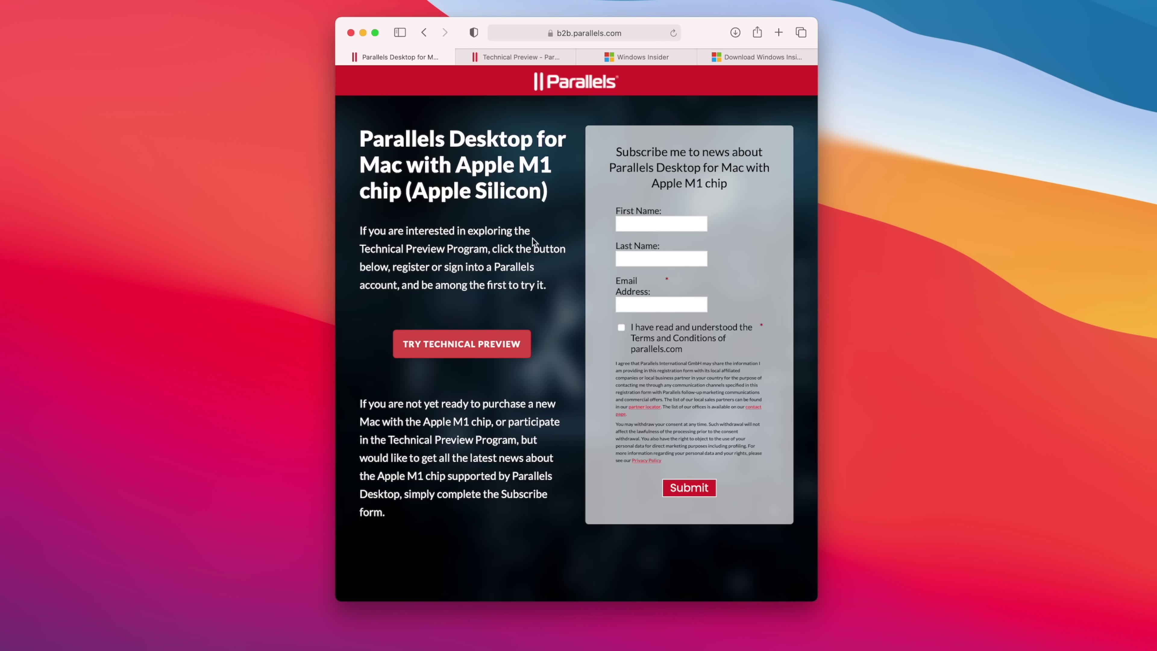
click(517, 56)
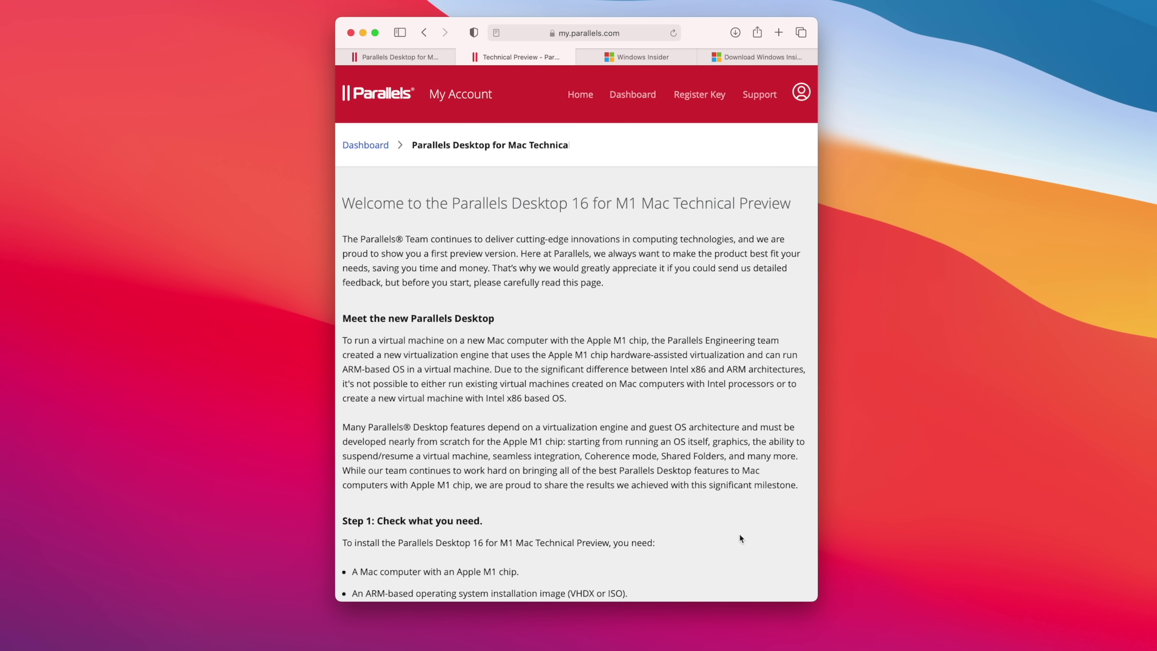
scroll(751, 542, down, 10)
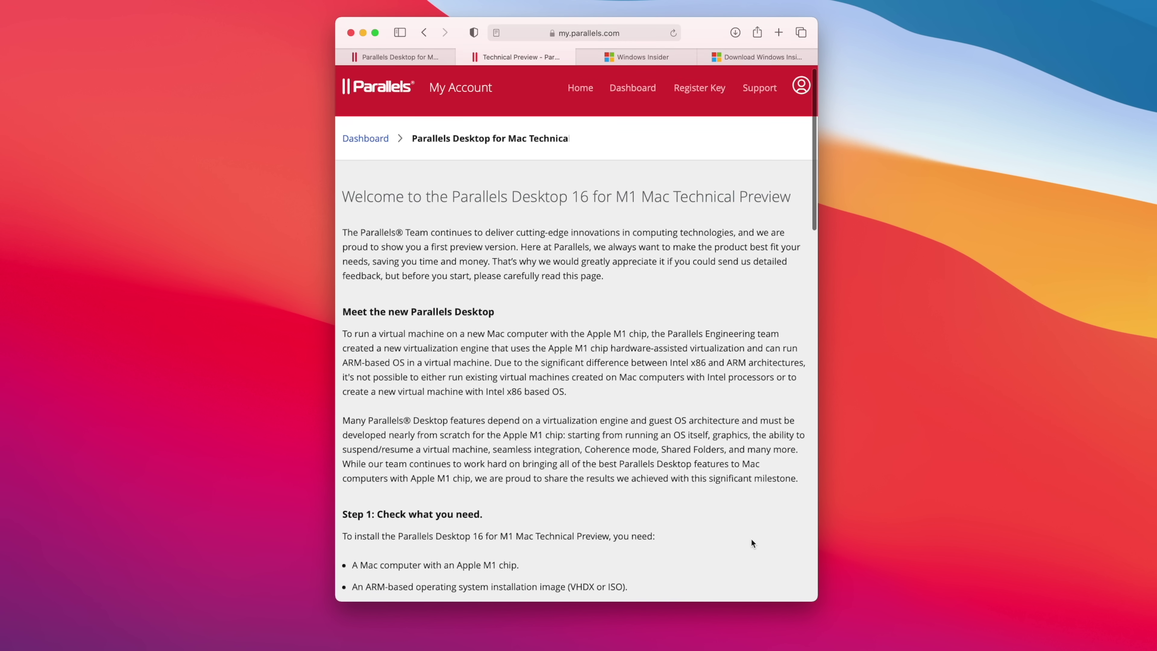
scroll(752, 544, down, 2)
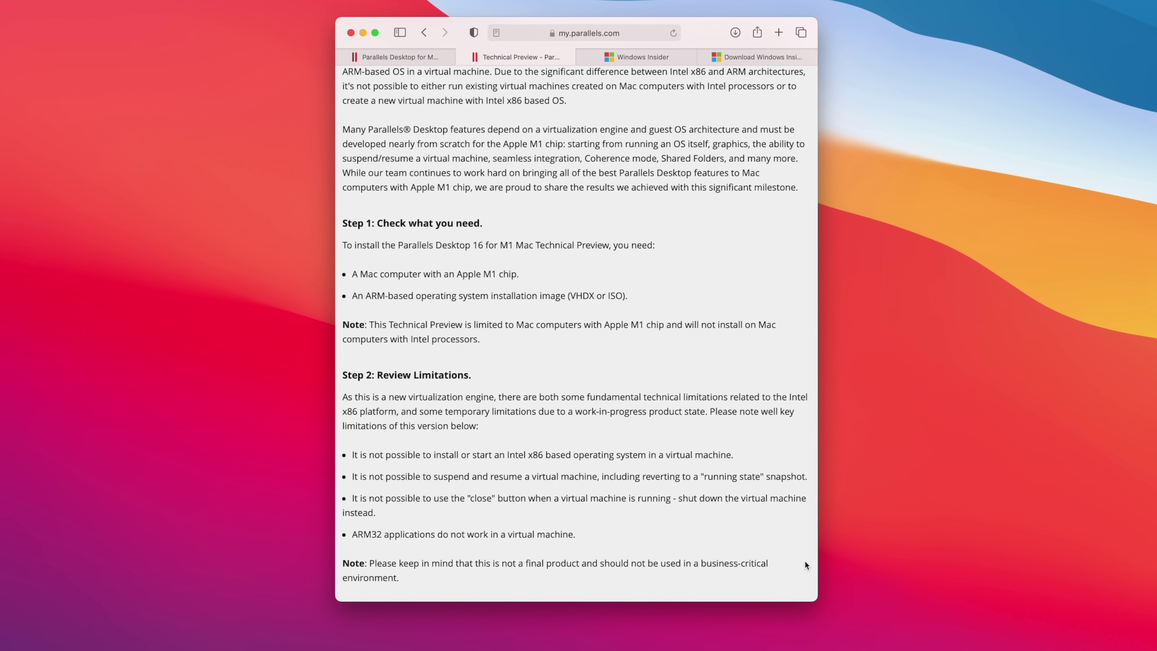
scroll(805, 565, down, 5)
scroll(805, 562, down, 1)
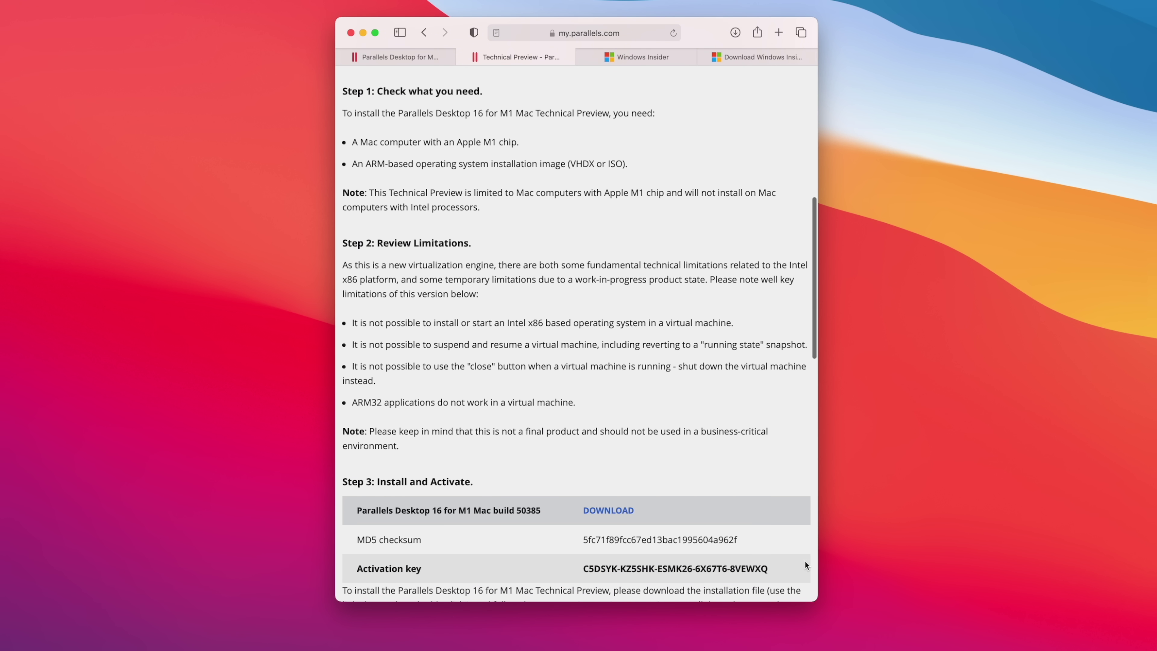
scroll(805, 565, down, 2)
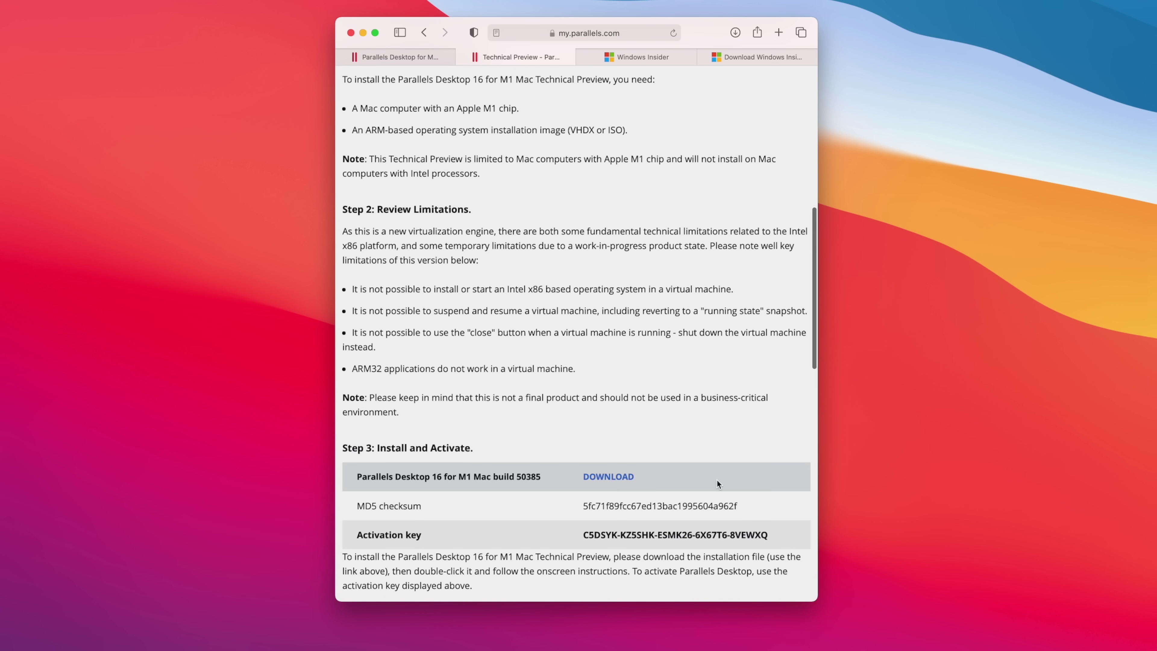
Step: Copy the Step 3 activation key shown with the build 50385 download link
drag(771, 539, 583, 538)
right_click(592, 538)
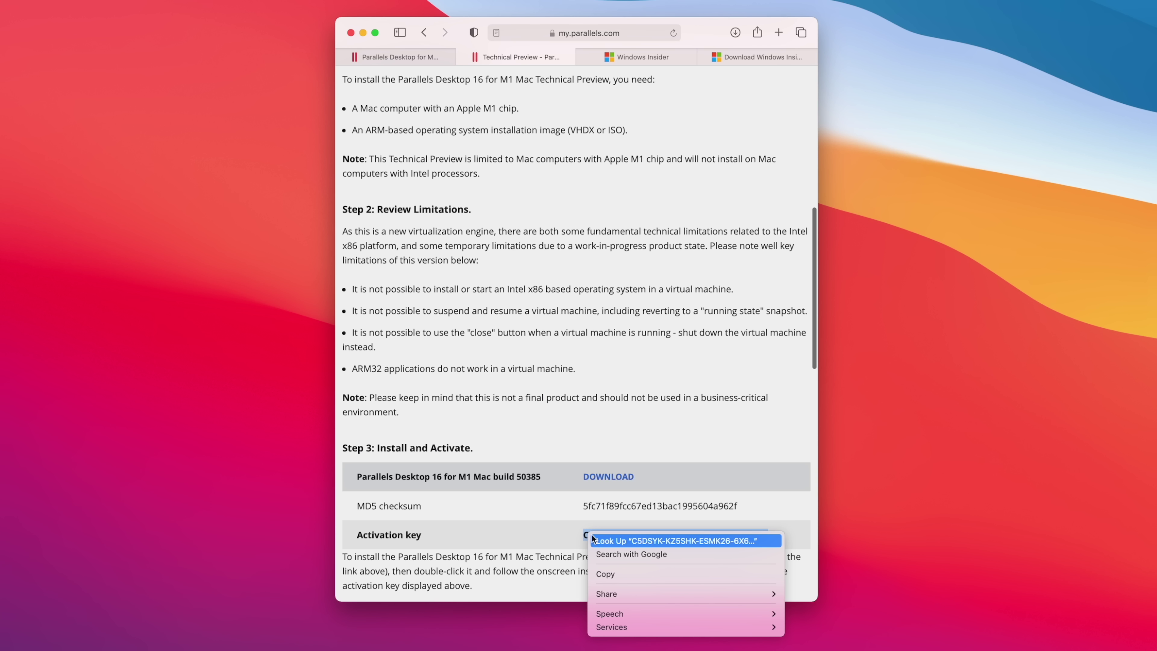
click(606, 574)
click(572, 543)
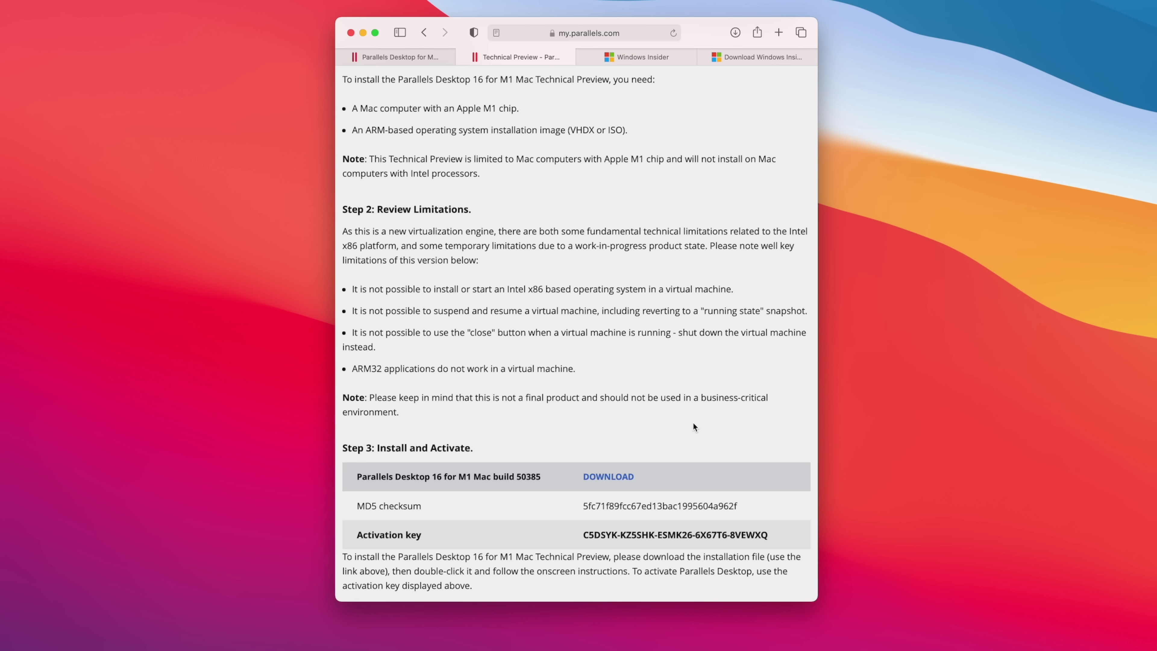
Step: Review the Windows Insider and Download Windows Insider Preview tabs, then close Safari
click(647, 59)
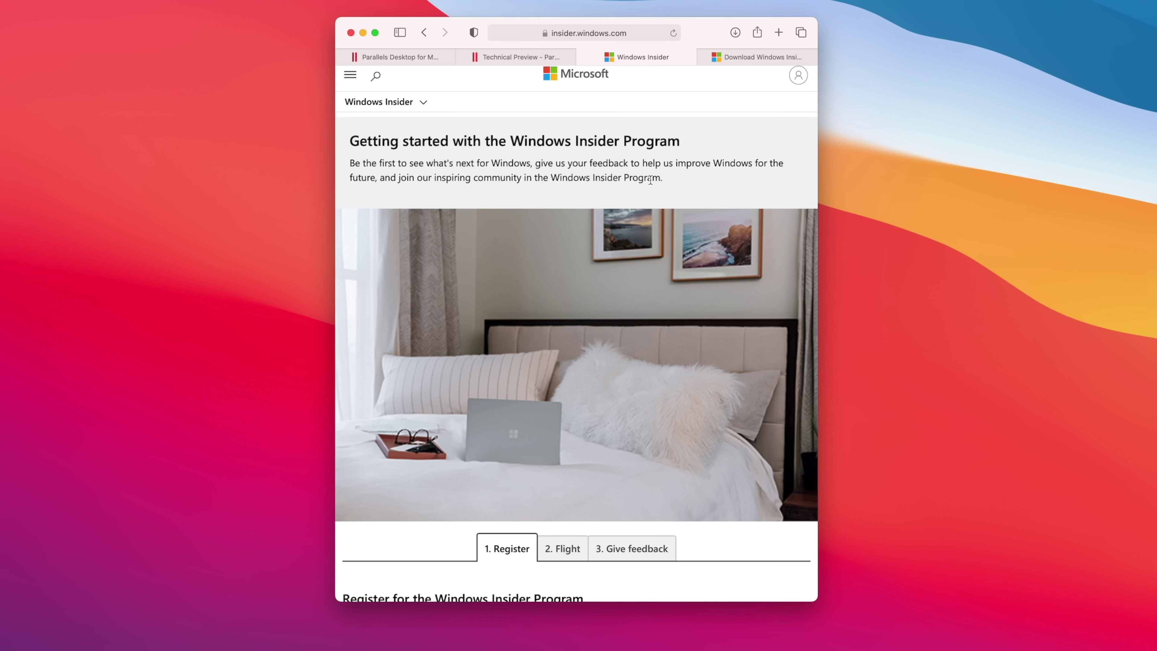
scroll(644, 224, down, 5)
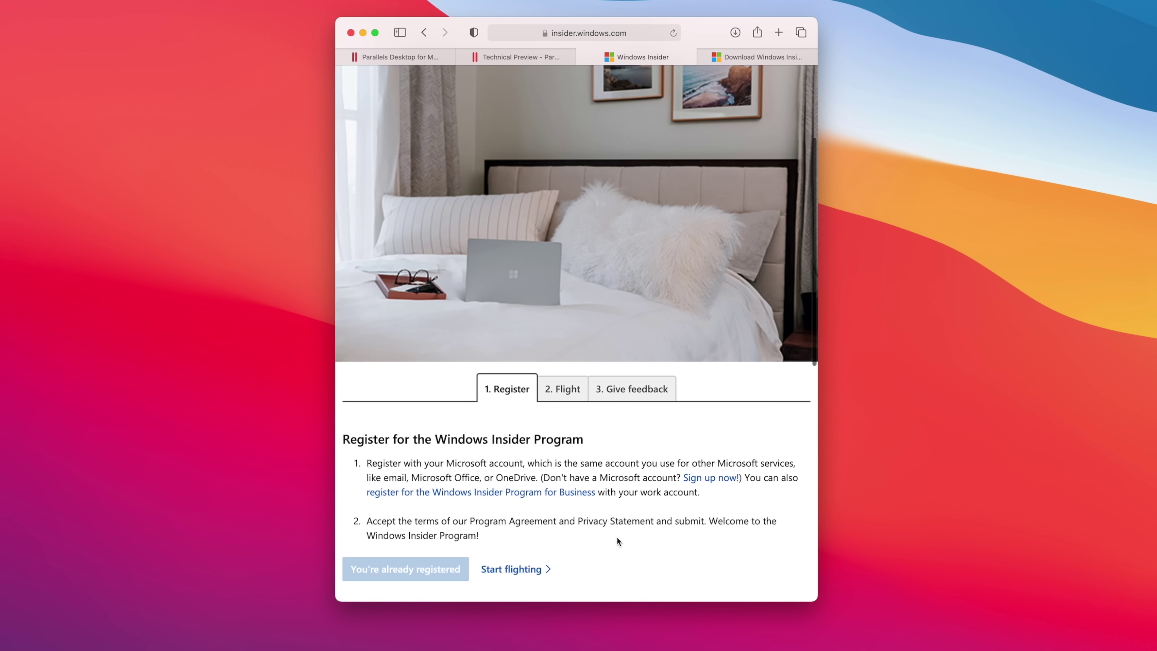
scroll(669, 335, up, 5)
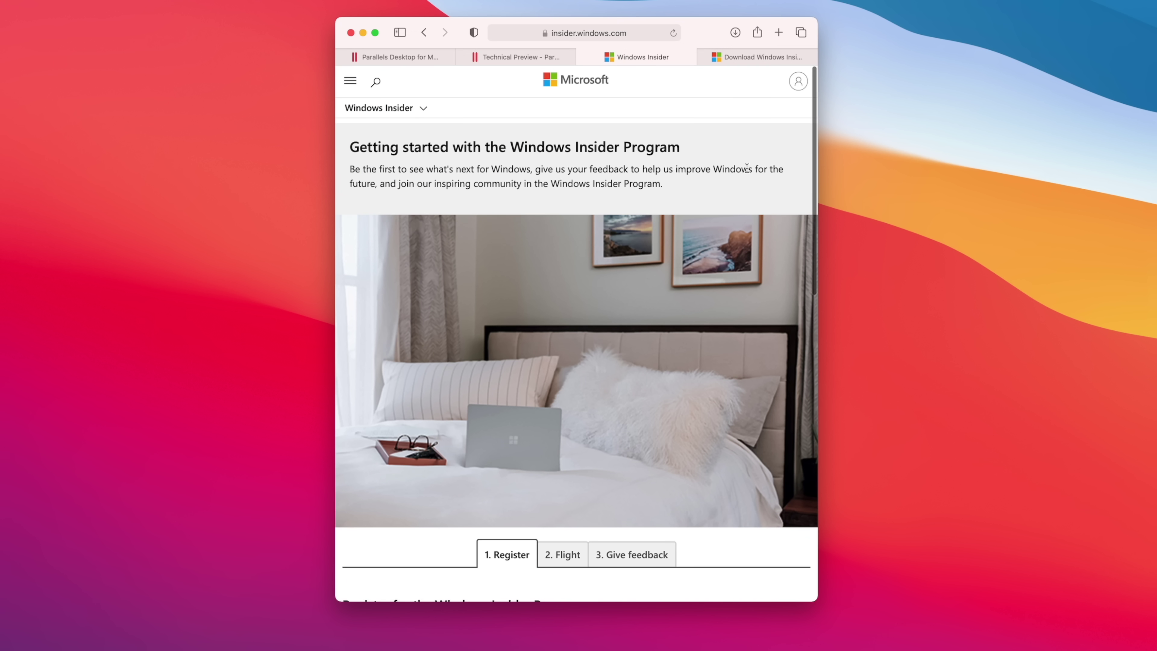
click(746, 58)
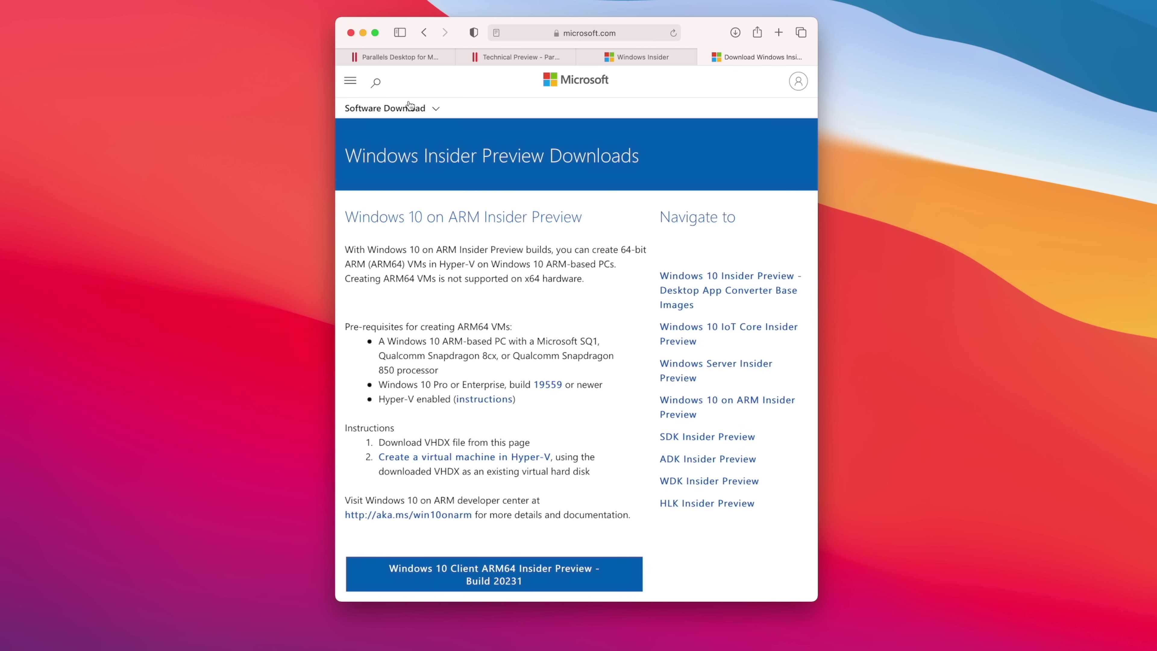
click(362, 32)
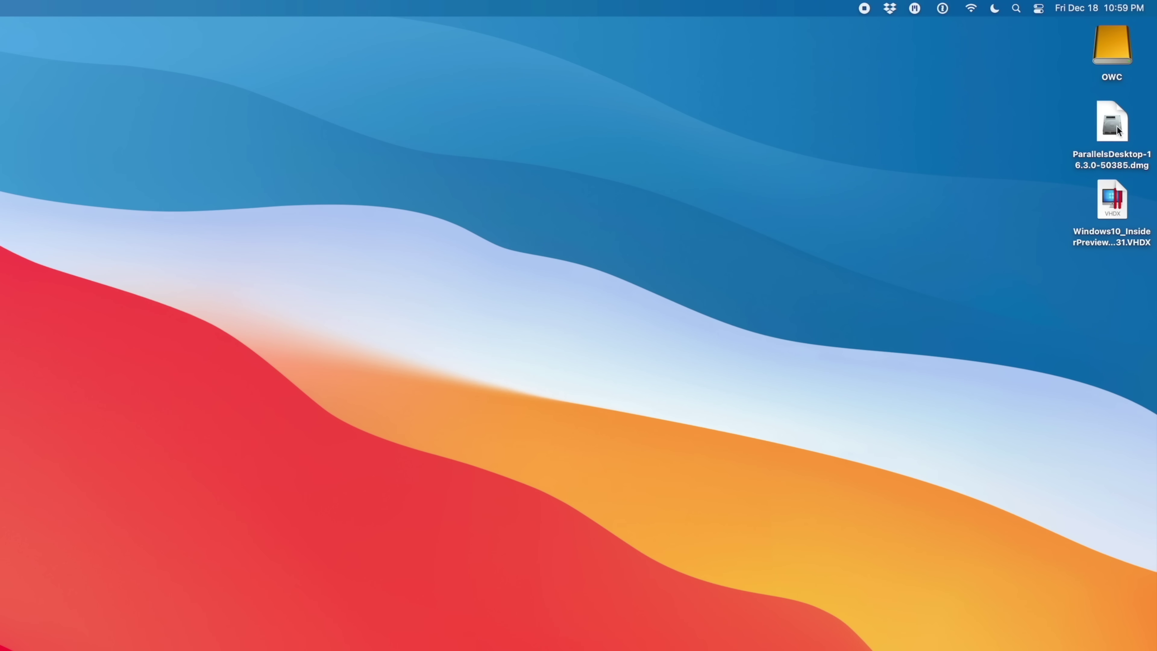
Step: Mount ParallelsDesktop-16.3.0-50385.dmg and run its Install, approving the Gatekeeper Open prompt
click(1132, 69)
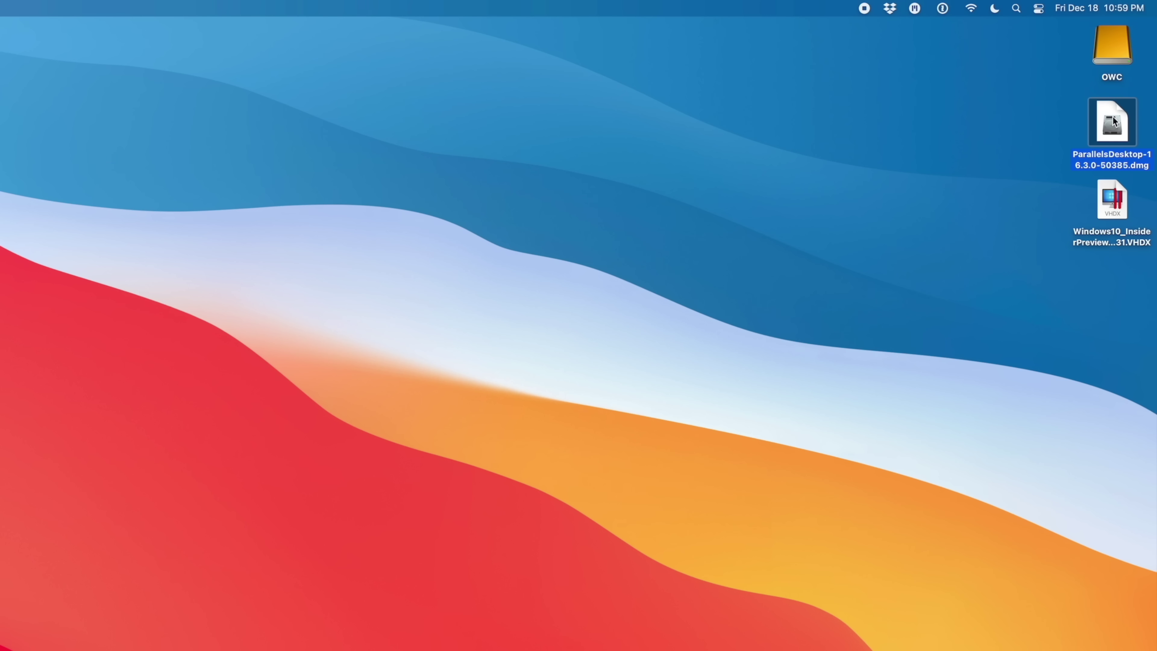
double_click(1112, 121)
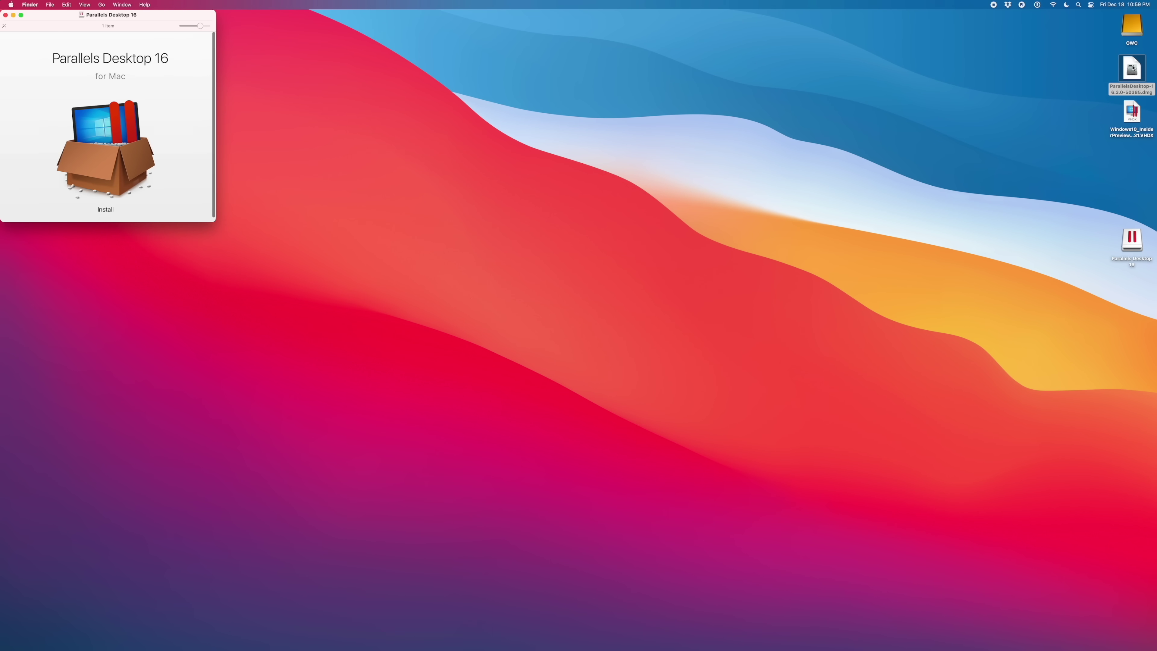
double_click(99, 141)
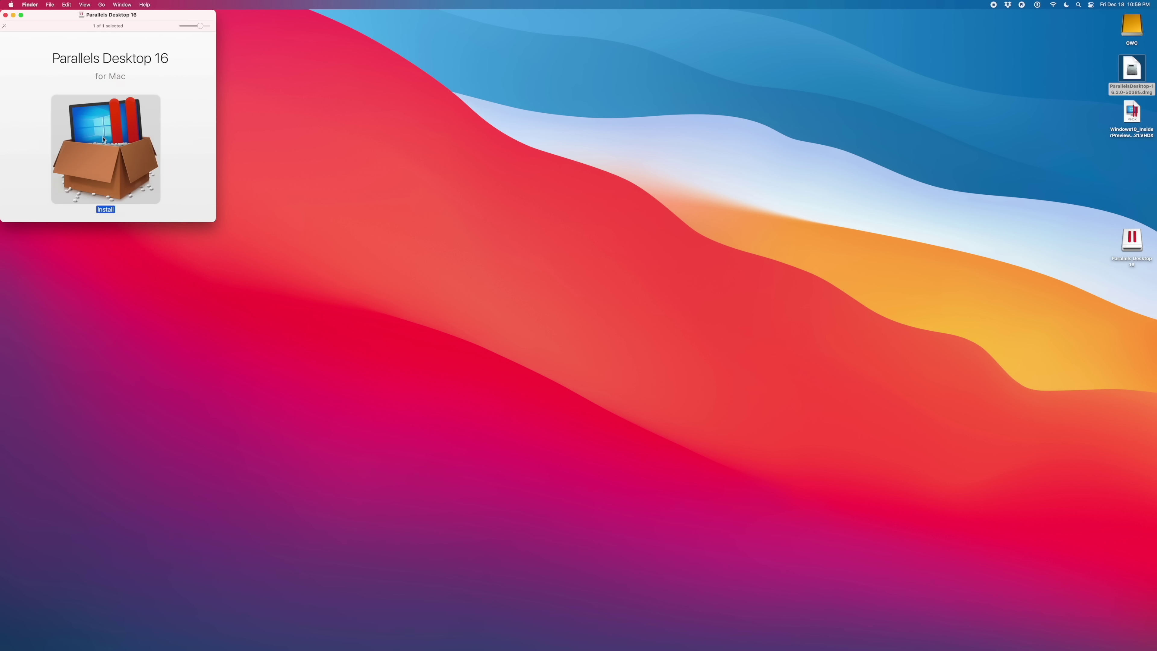
click(611, 223)
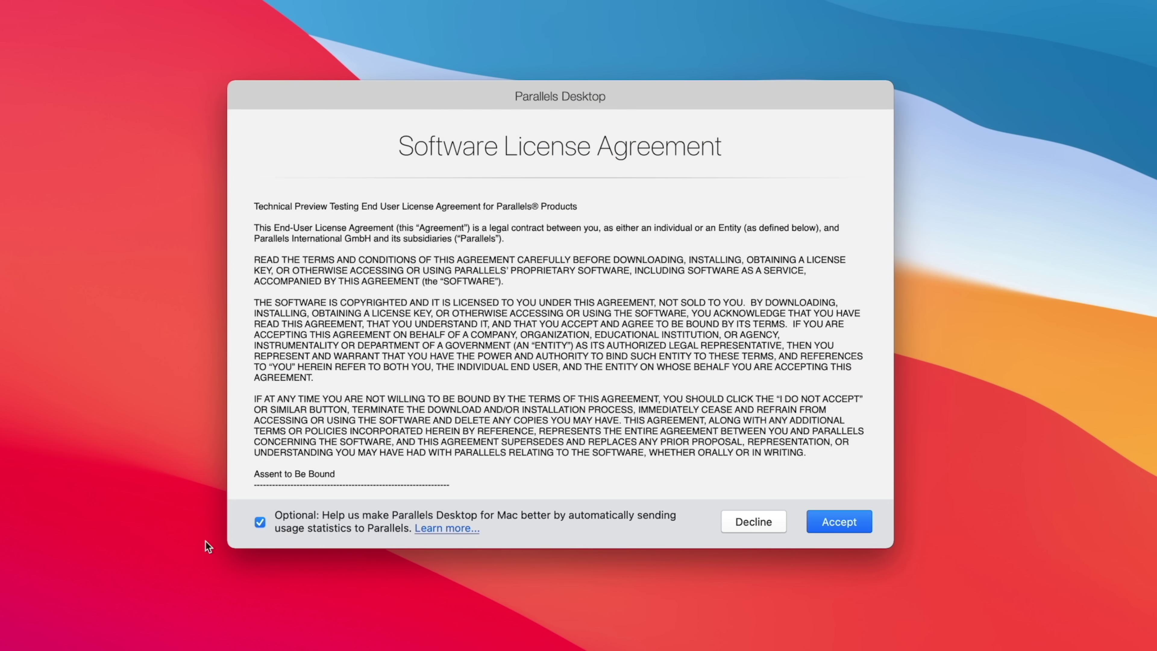
Step: Accept the Software License Agreement and authorise with the administrator password
click(851, 522)
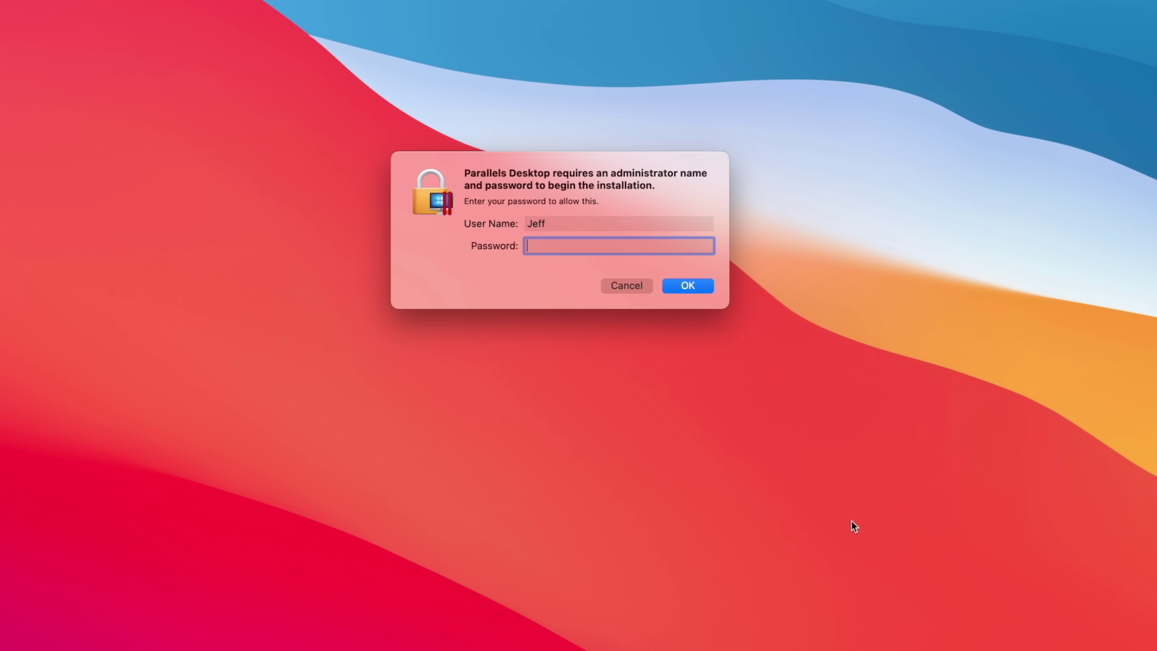
text(••••••••••)
key(Return)
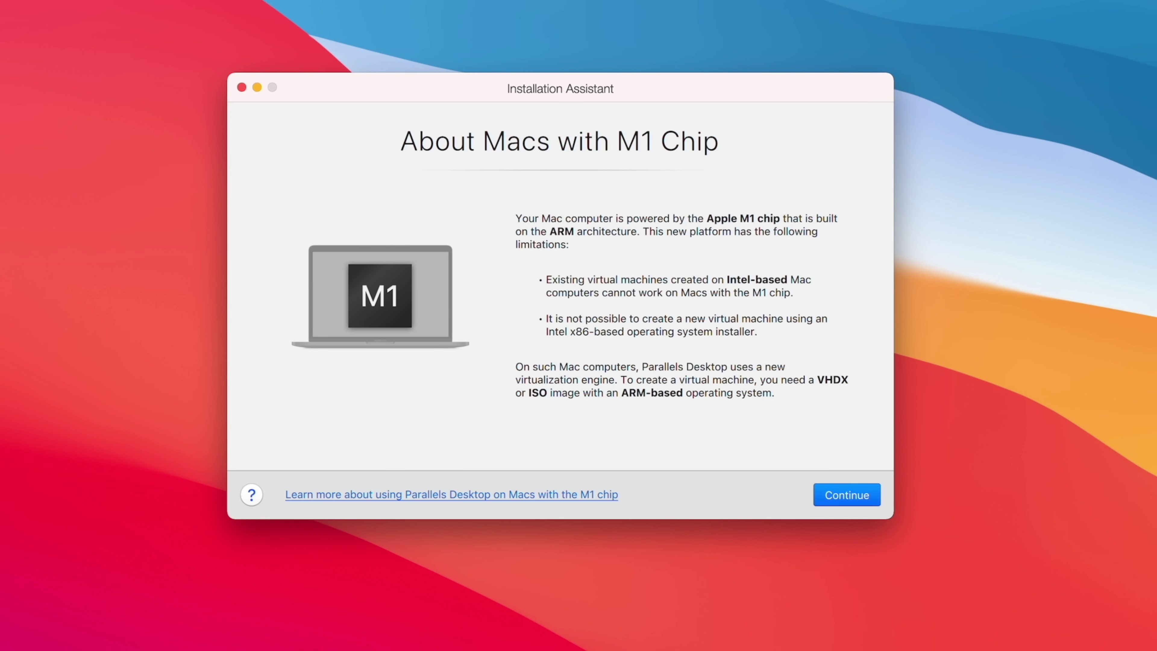
Step: Create a new VM from the Windows10 Insider Preview VHDX dropped onto the Installation Assistant
click(848, 495)
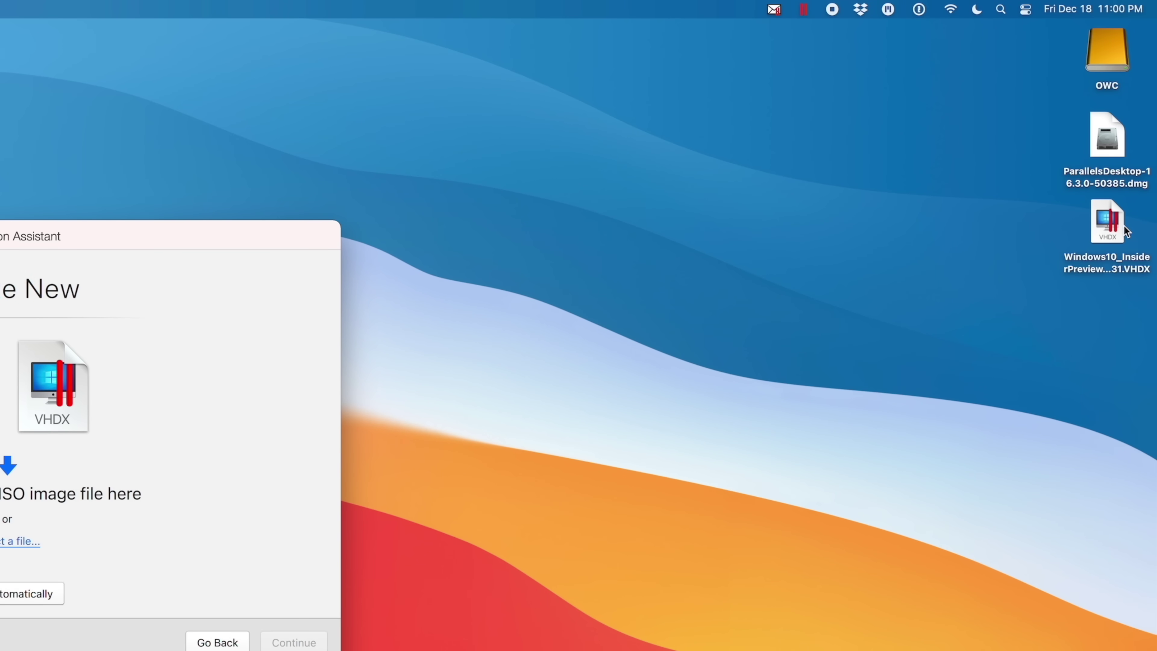
drag(1105, 224, 16, 383)
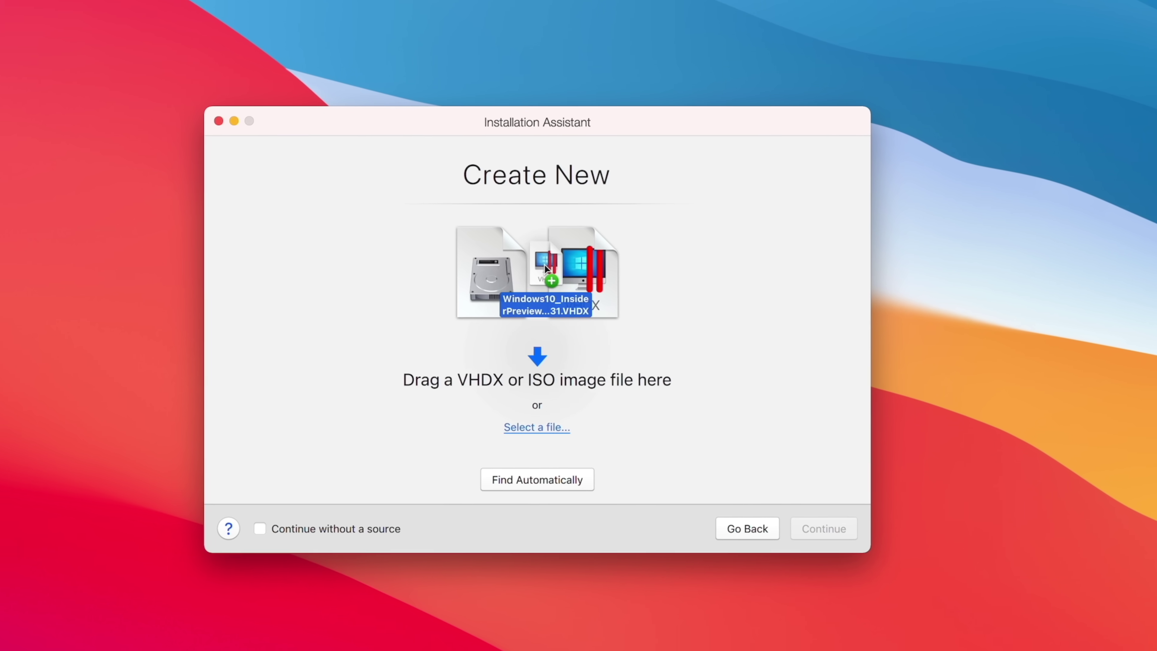
drag(545, 267, 546, 268)
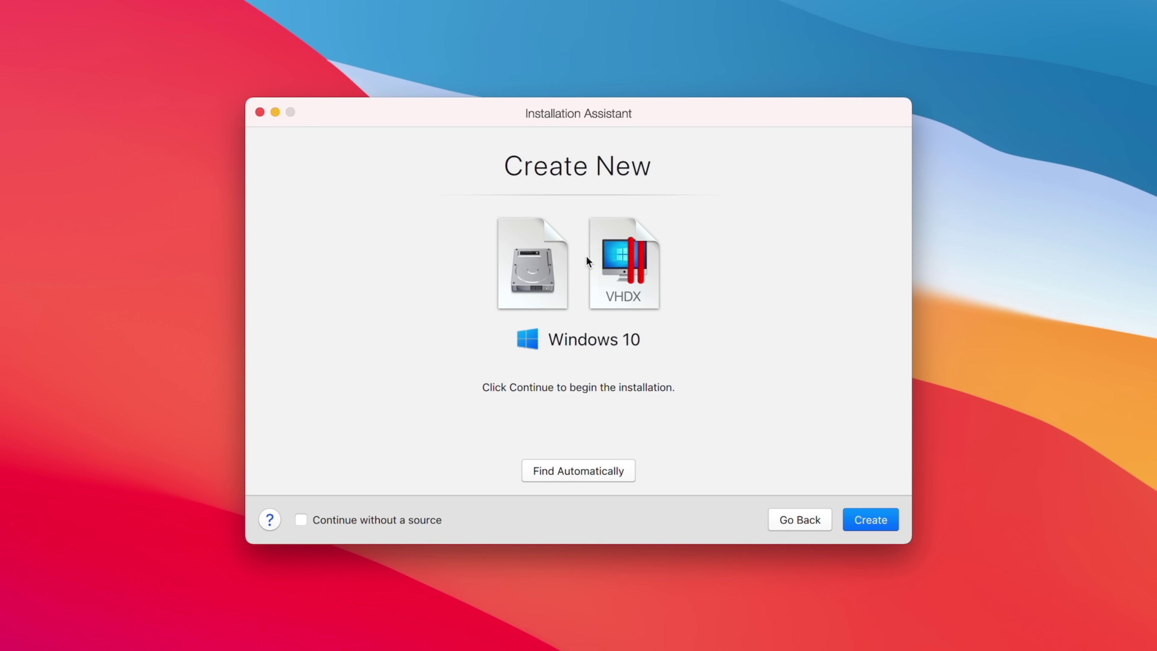
click(877, 521)
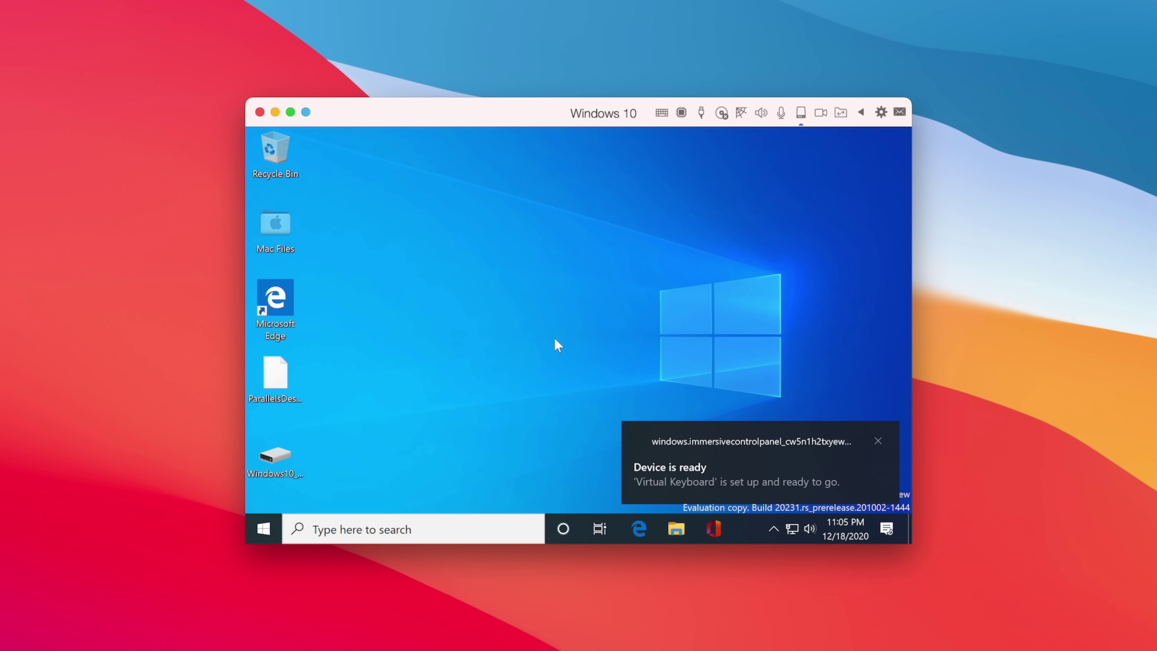
Step: Under Options > More Options in the VM configuration, set Time to Do not sync
drag(423, 219, 407, 225)
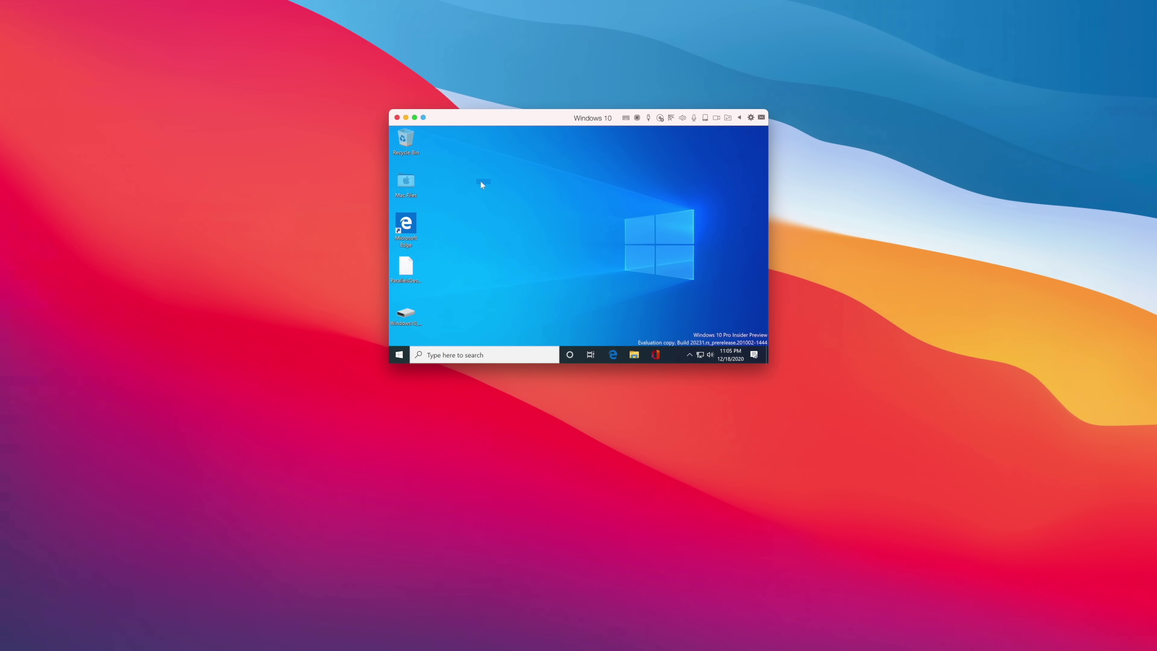
drag(480, 180, 488, 186)
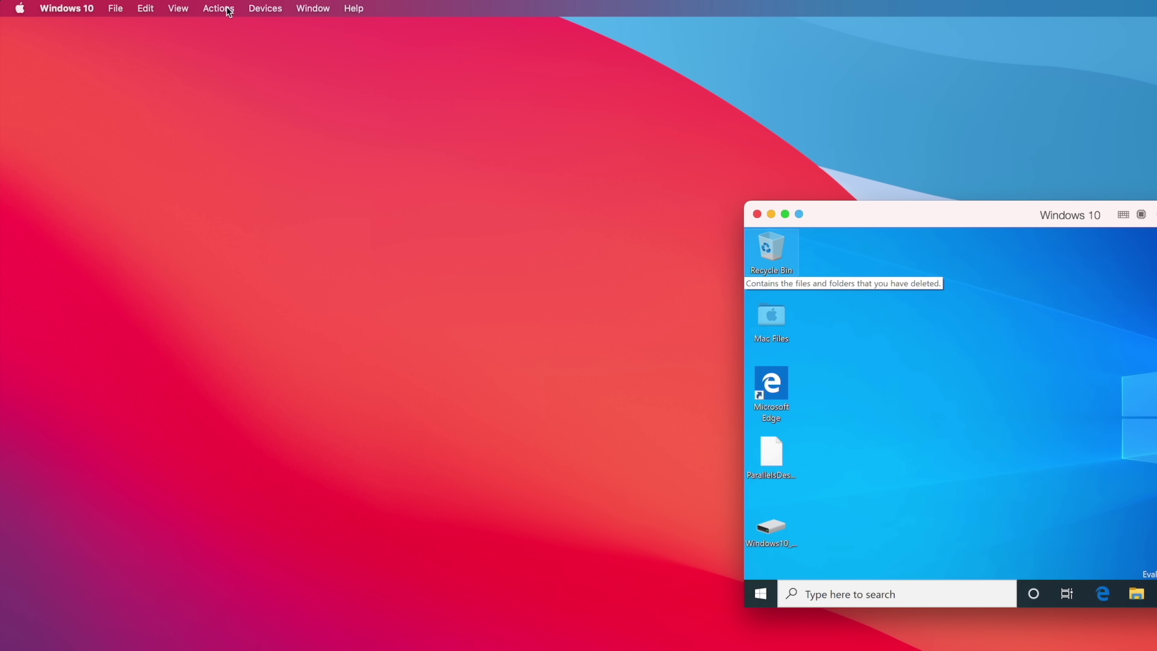
click(125, 5)
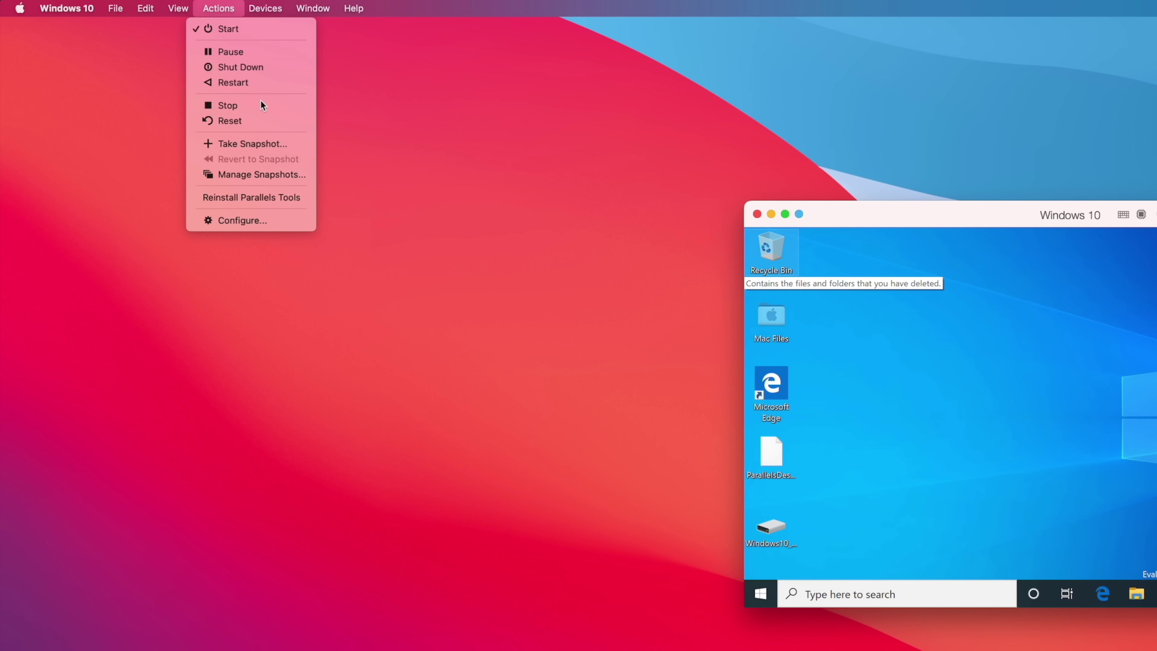
click(270, 220)
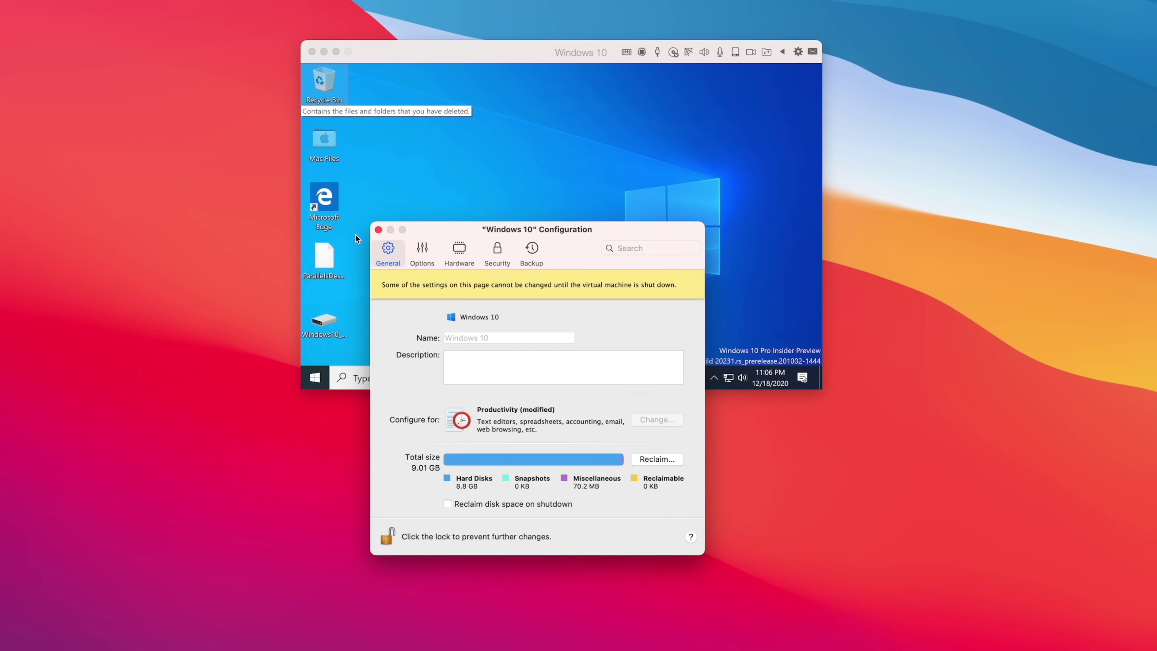
click(415, 266)
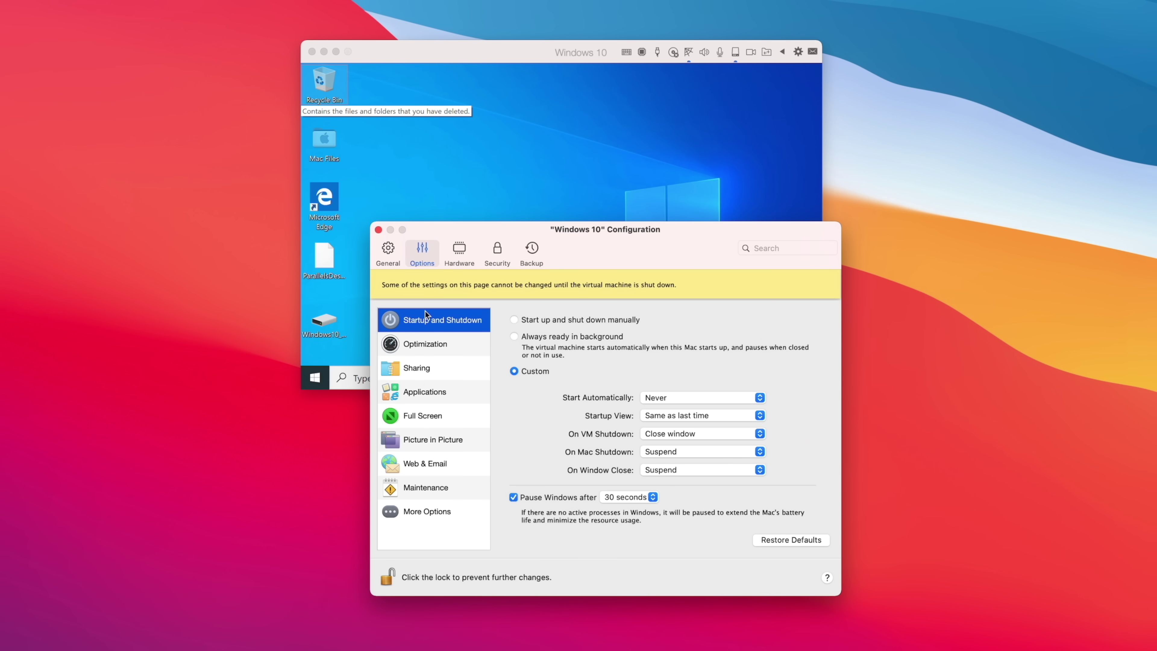
click(433, 519)
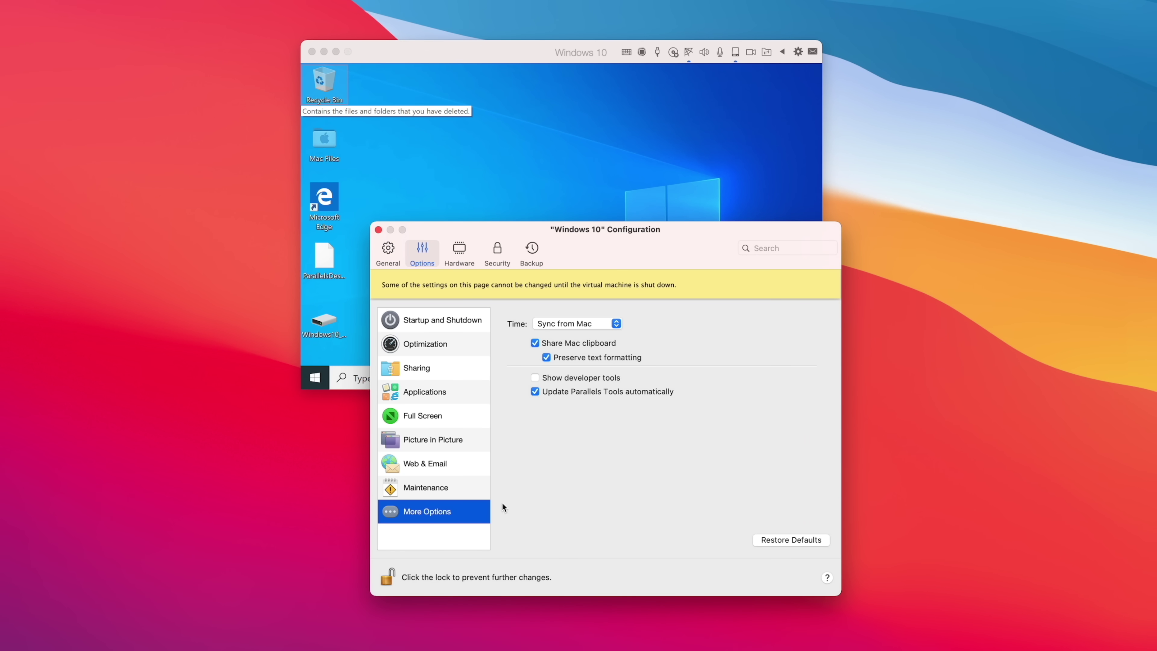
click(592, 323)
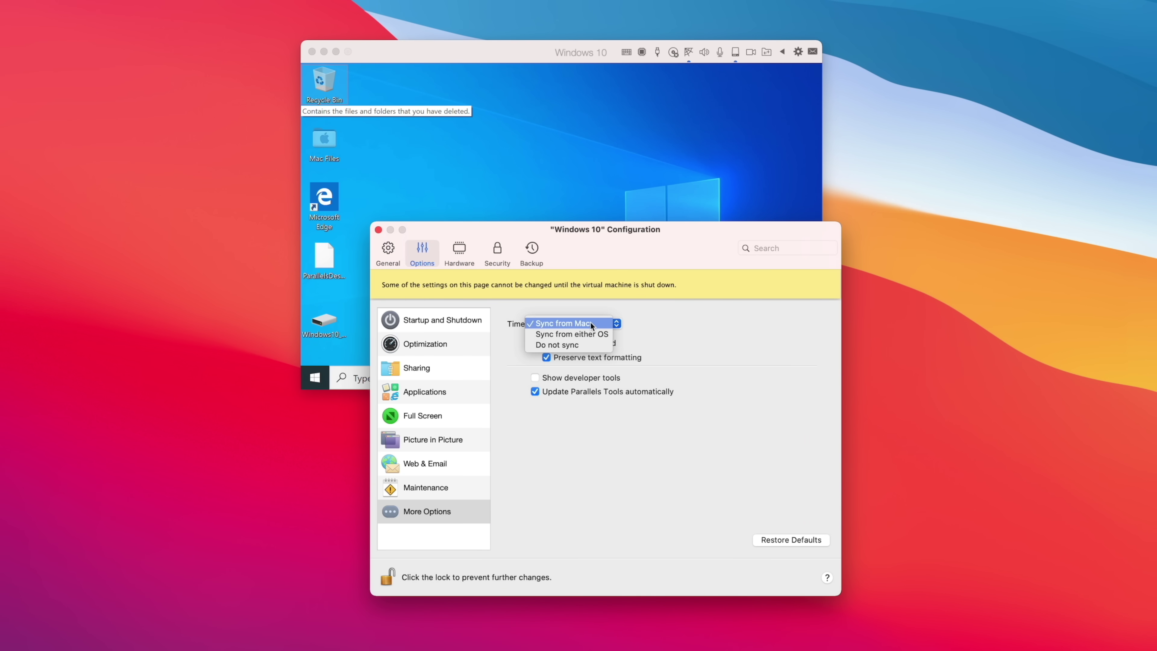
click(568, 345)
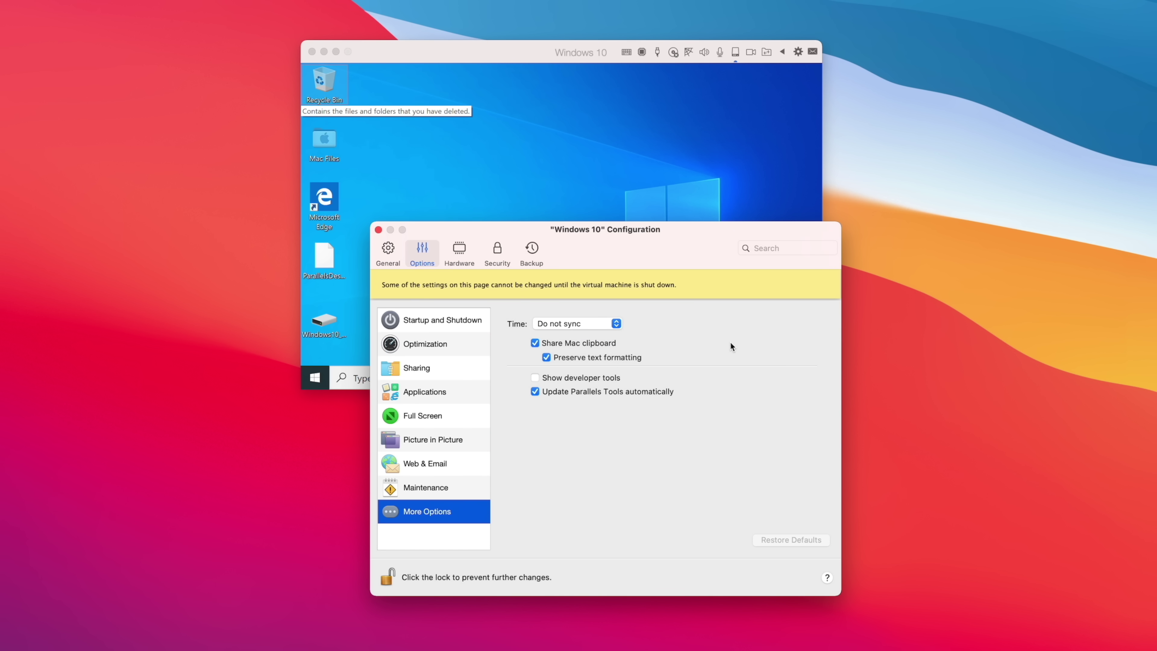
click(378, 230)
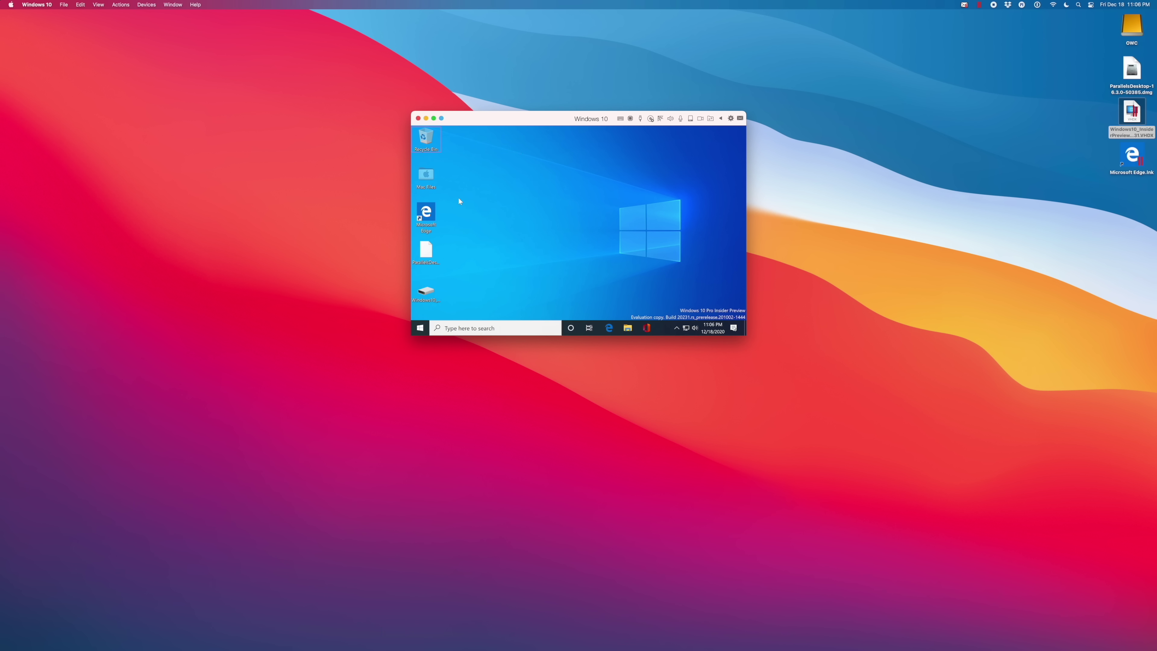
Step: Put the VM in full screen and open Windows Insider Program settings by searching 'insider'
click(438, 119)
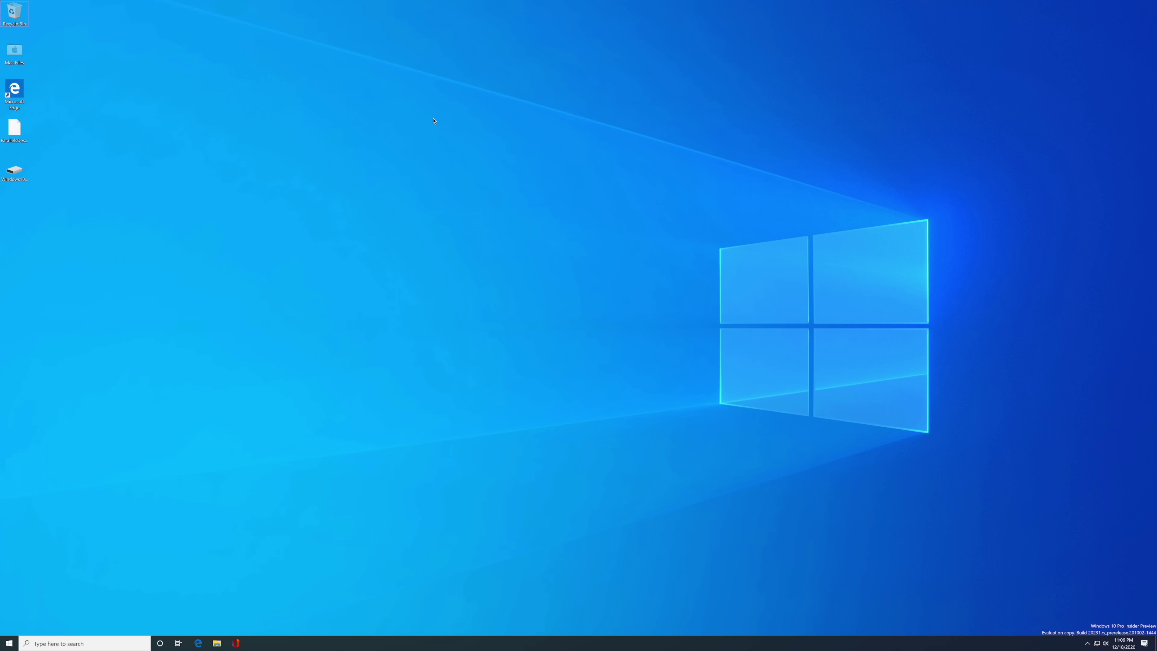
drag(287, 354, 270, 423)
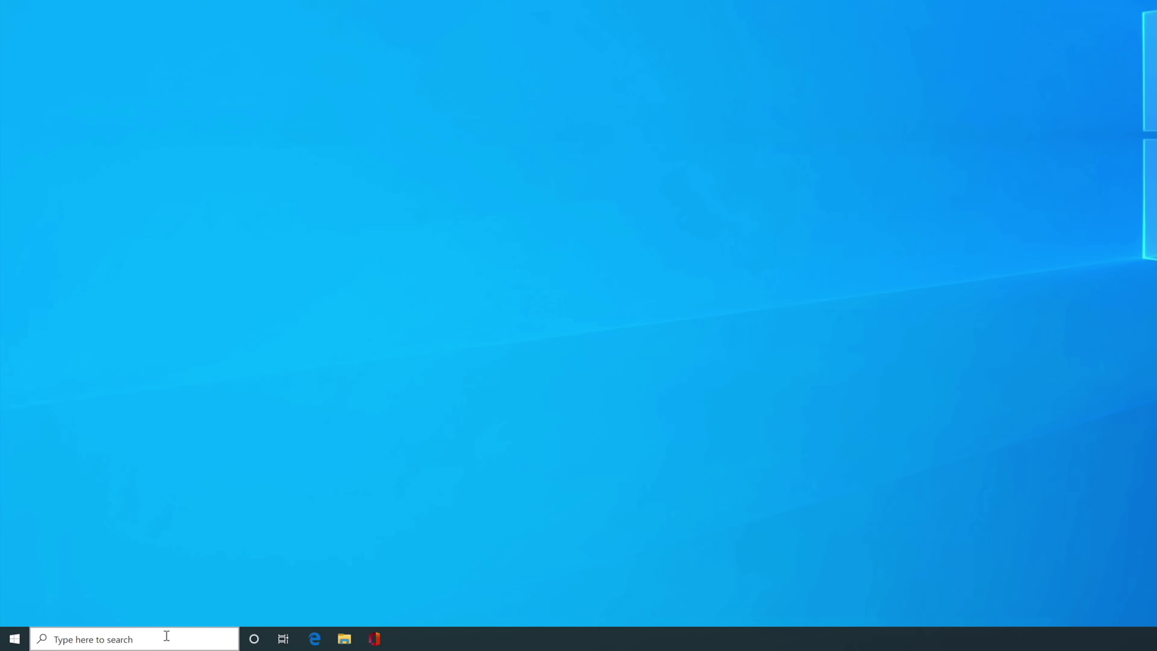
click(167, 637)
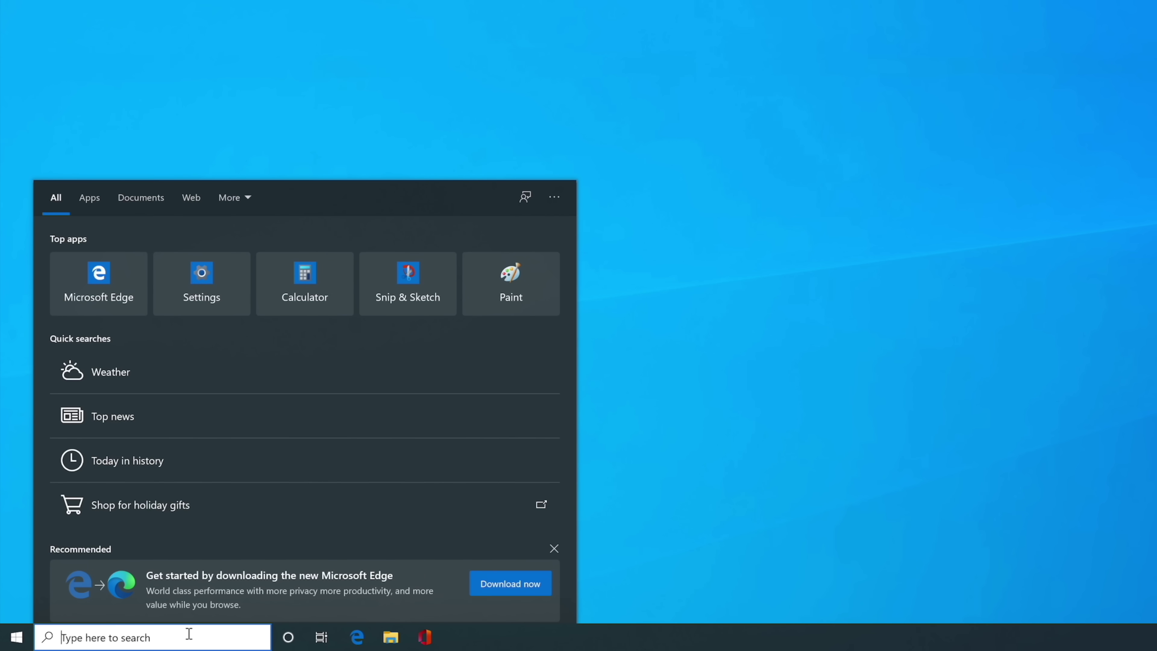
text(insider)
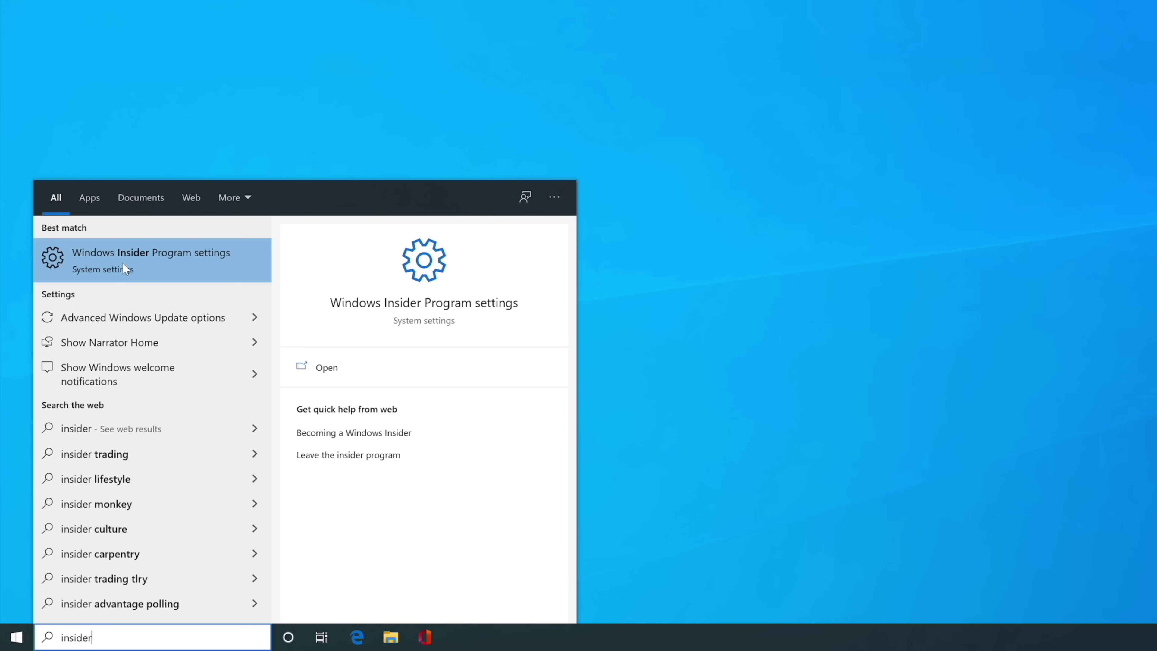
click(169, 261)
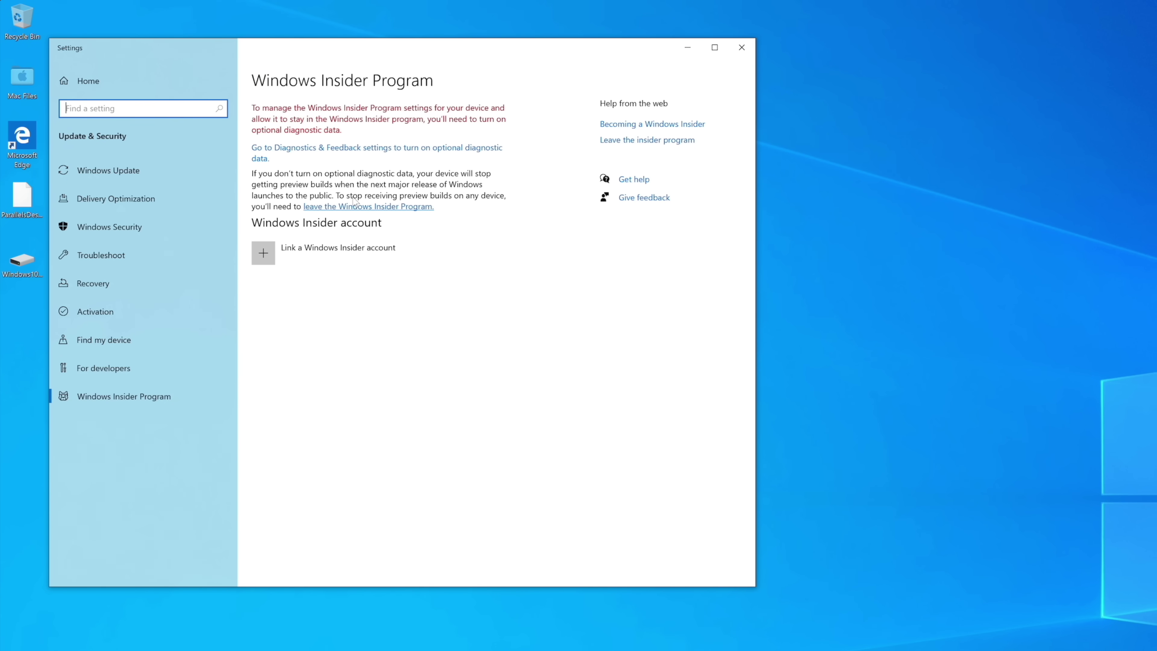
Step: Turn Optional diagnostic data On in Diagnostics & Feedback, then go back to the Insider page
click(379, 149)
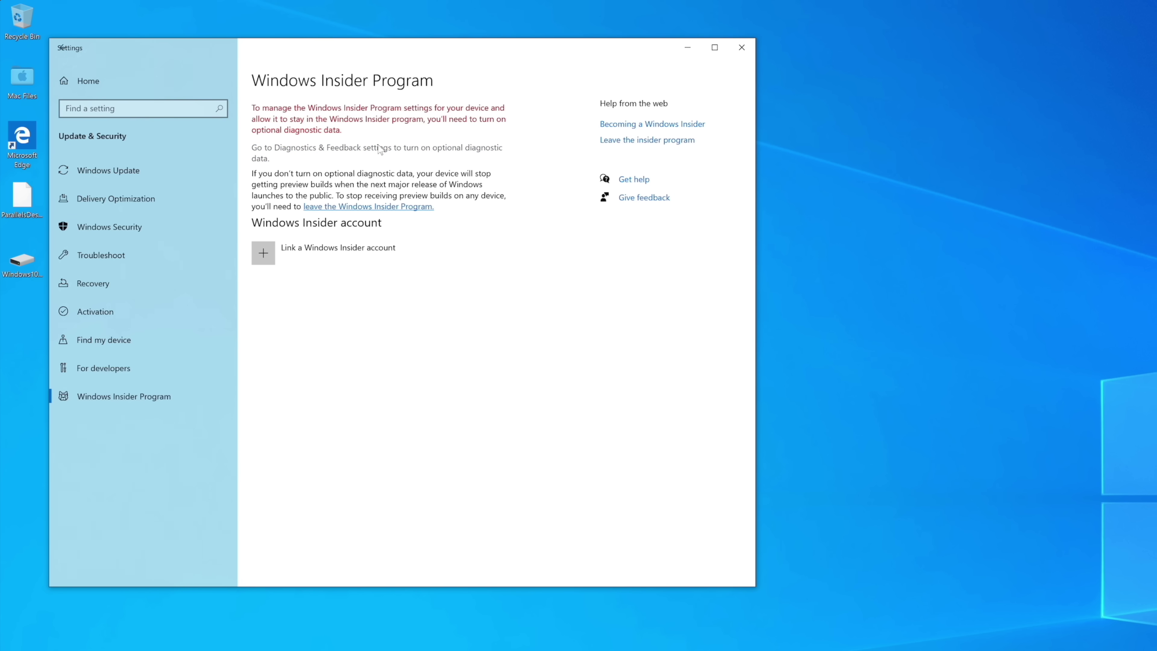
click(261, 323)
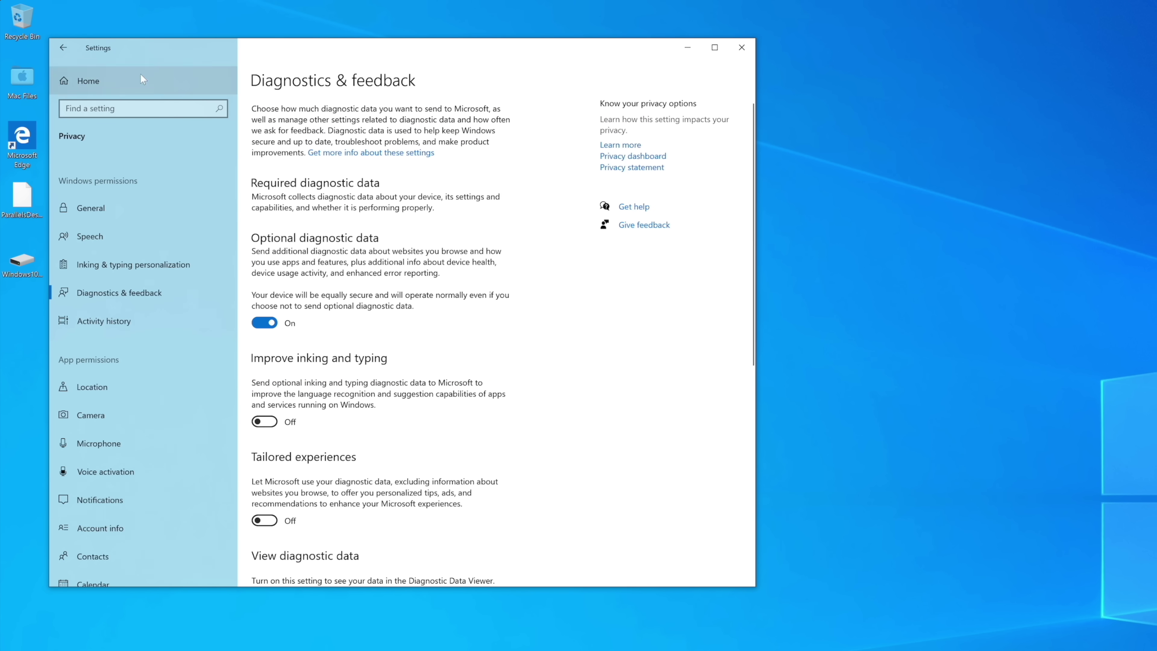
click(63, 47)
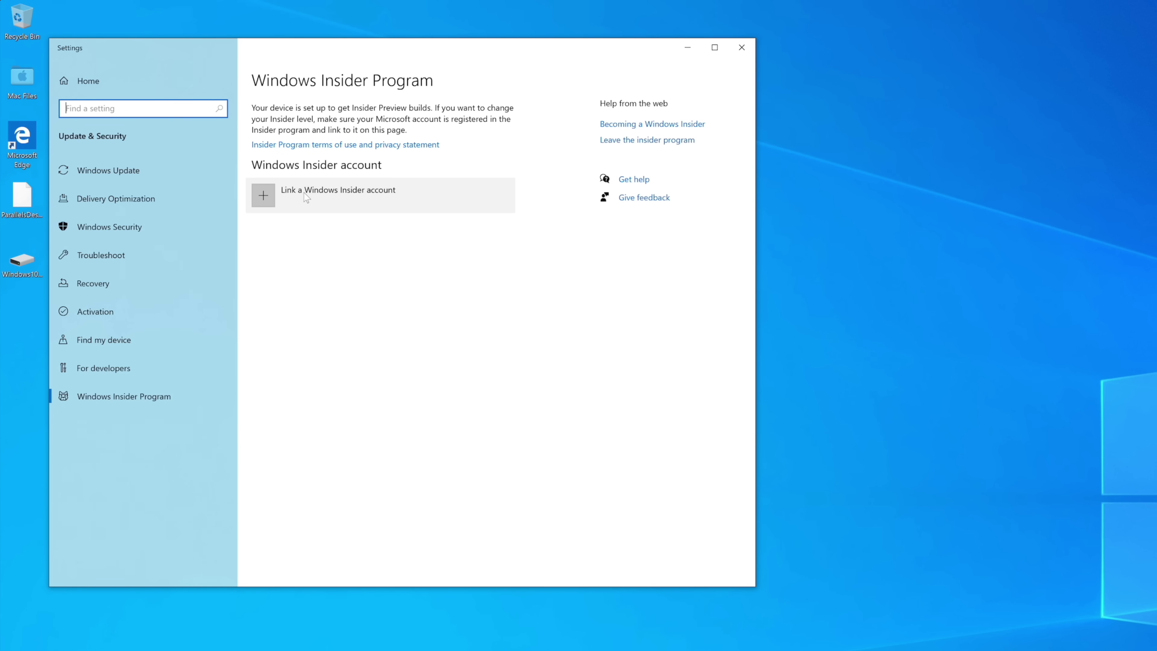
Step: Link a Microsoft account as the Insider account and change the channel from Beta to Dev Channel
click(303, 193)
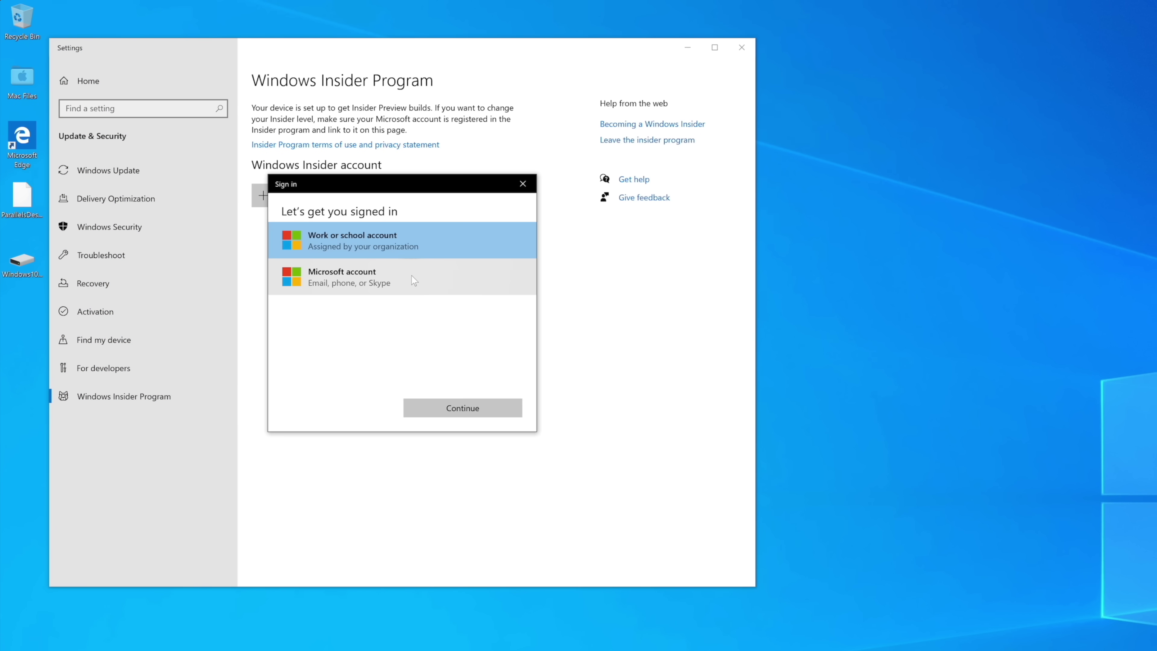
click(412, 276)
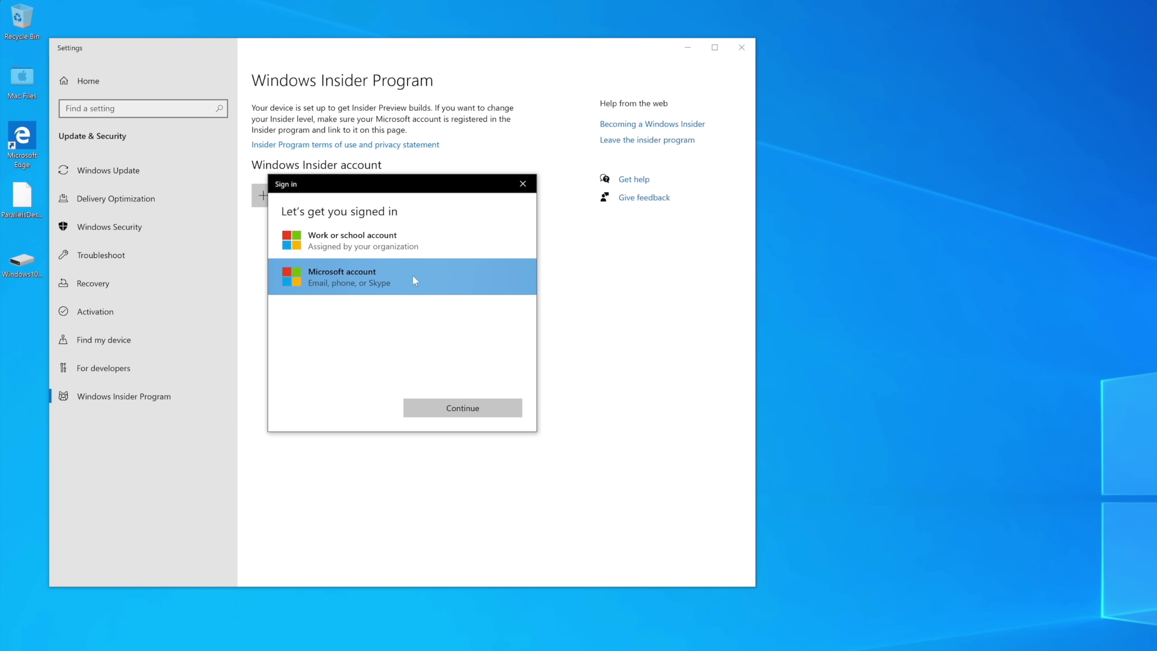
click(451, 406)
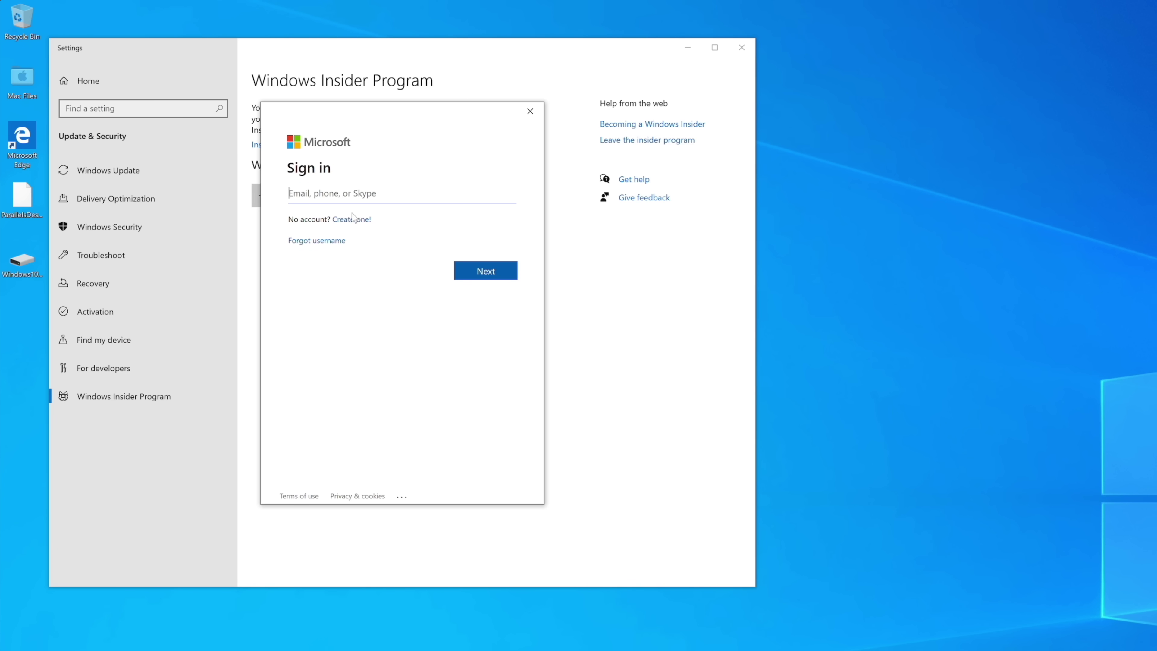
key(ctrl+v)
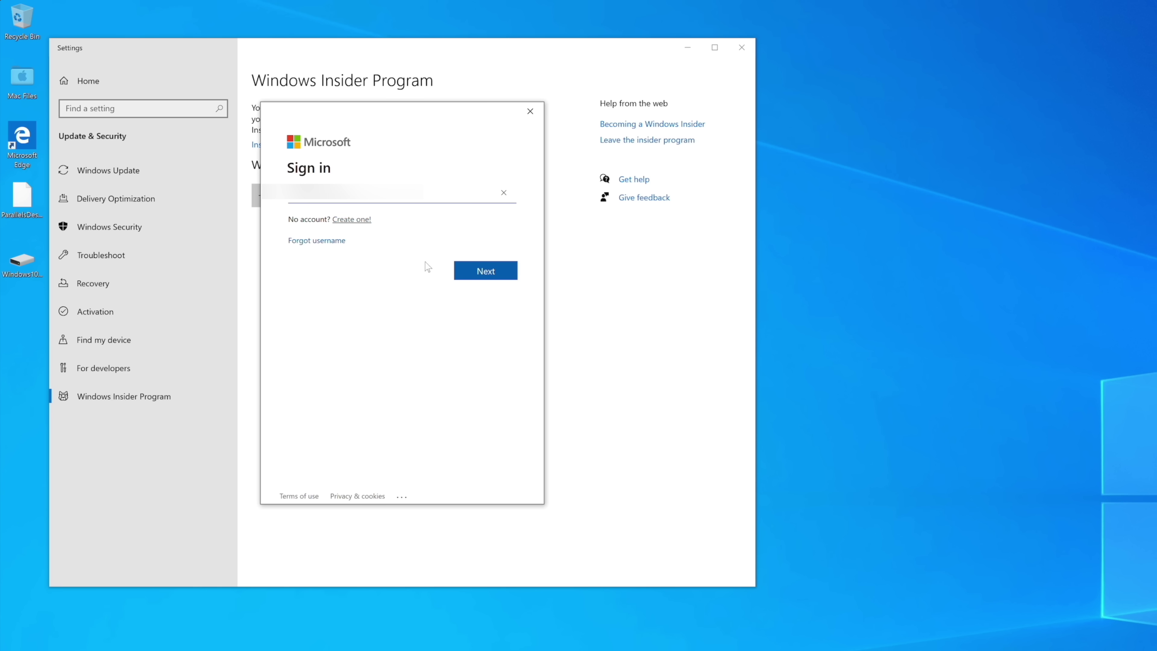
click(480, 276)
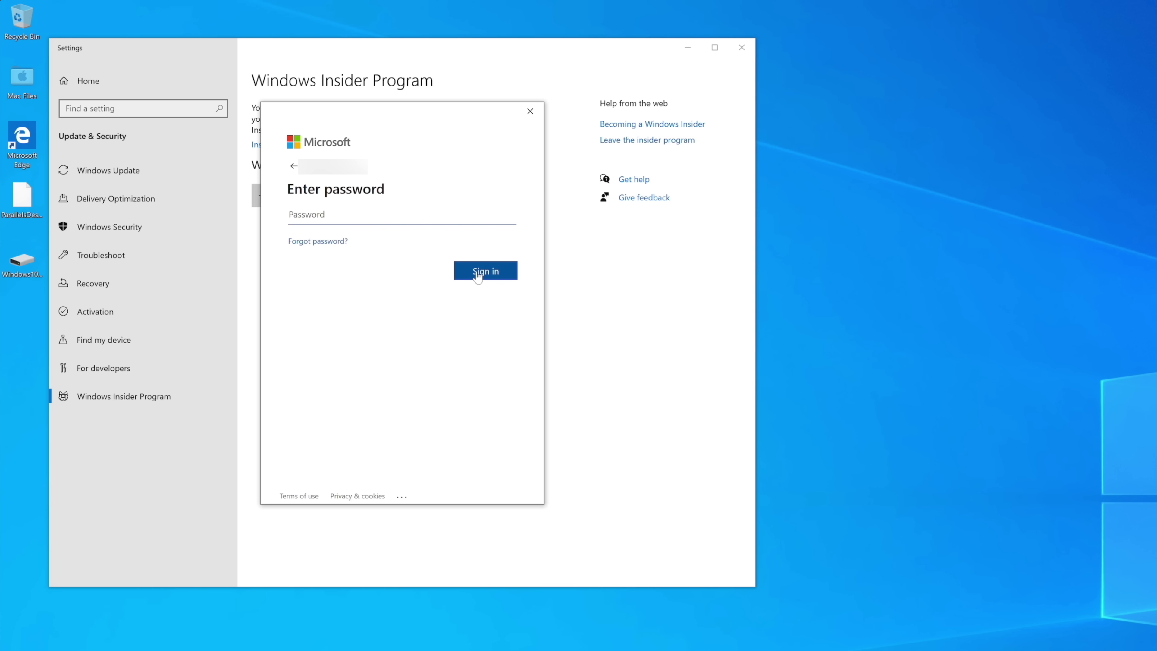
key(ctrl+v)
click(478, 277)
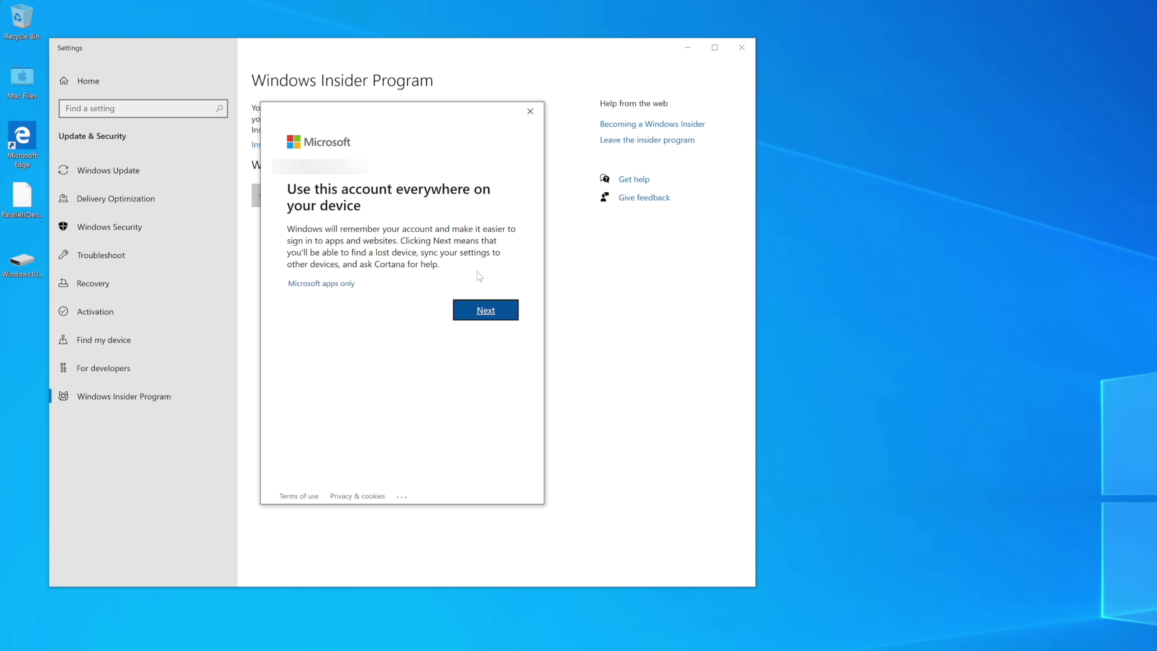
click(484, 310)
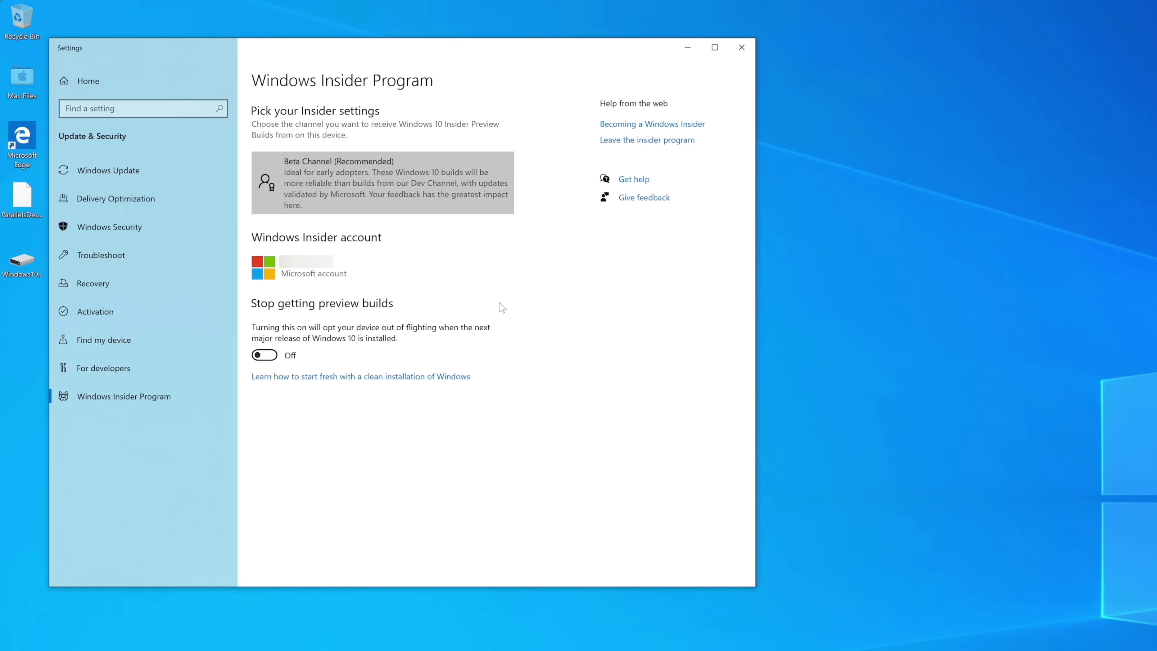
click(416, 188)
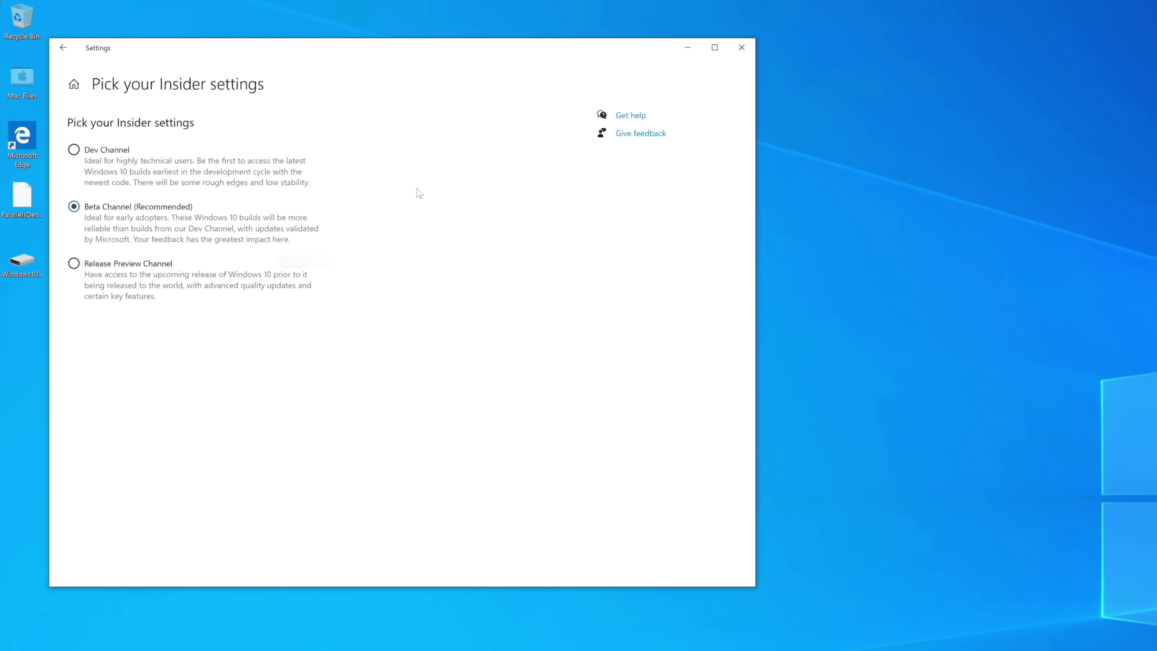
click(69, 147)
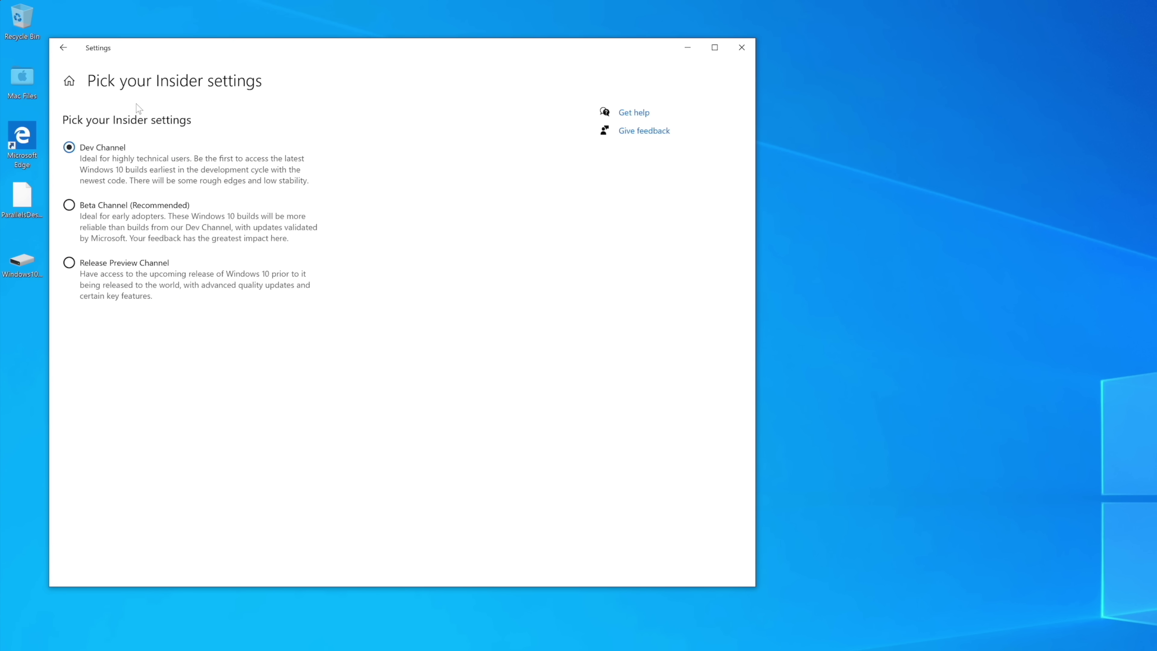
Step: Check for updates in Update & Security and download Insider Preview build 21277.1000
click(72, 79)
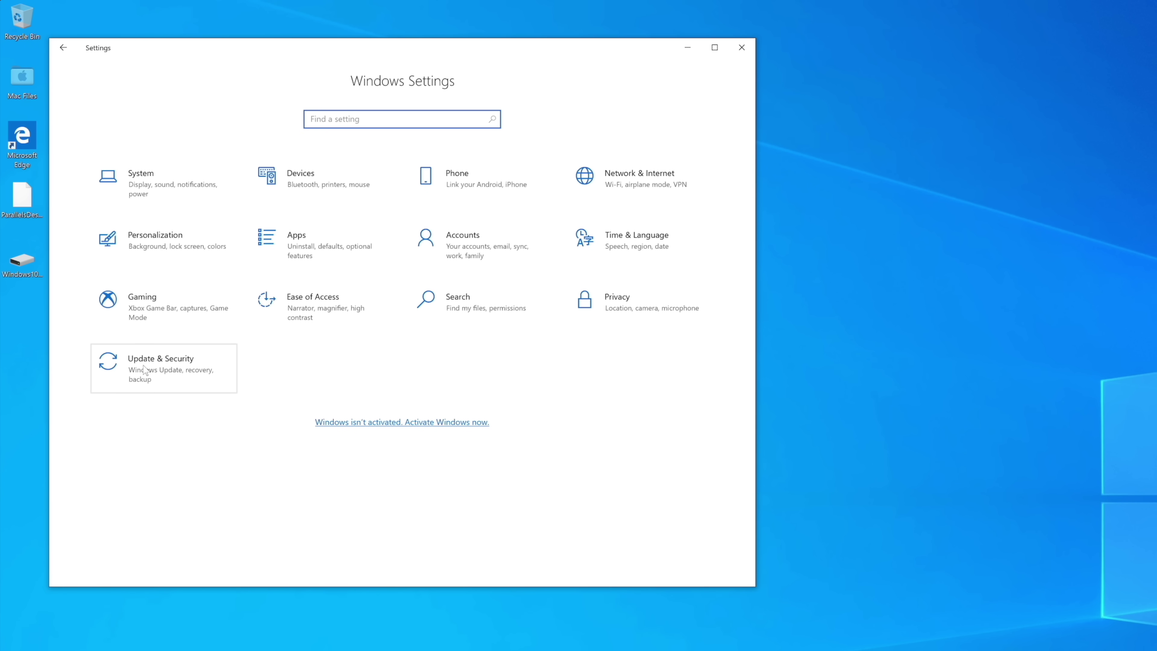
click(185, 378)
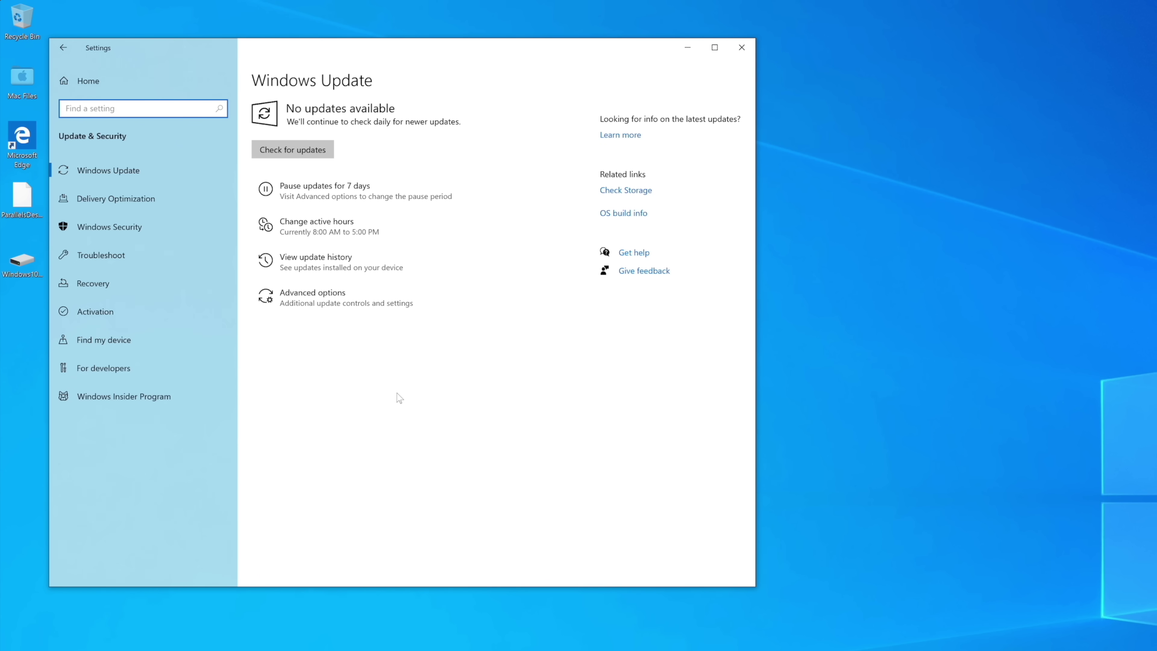
click(295, 150)
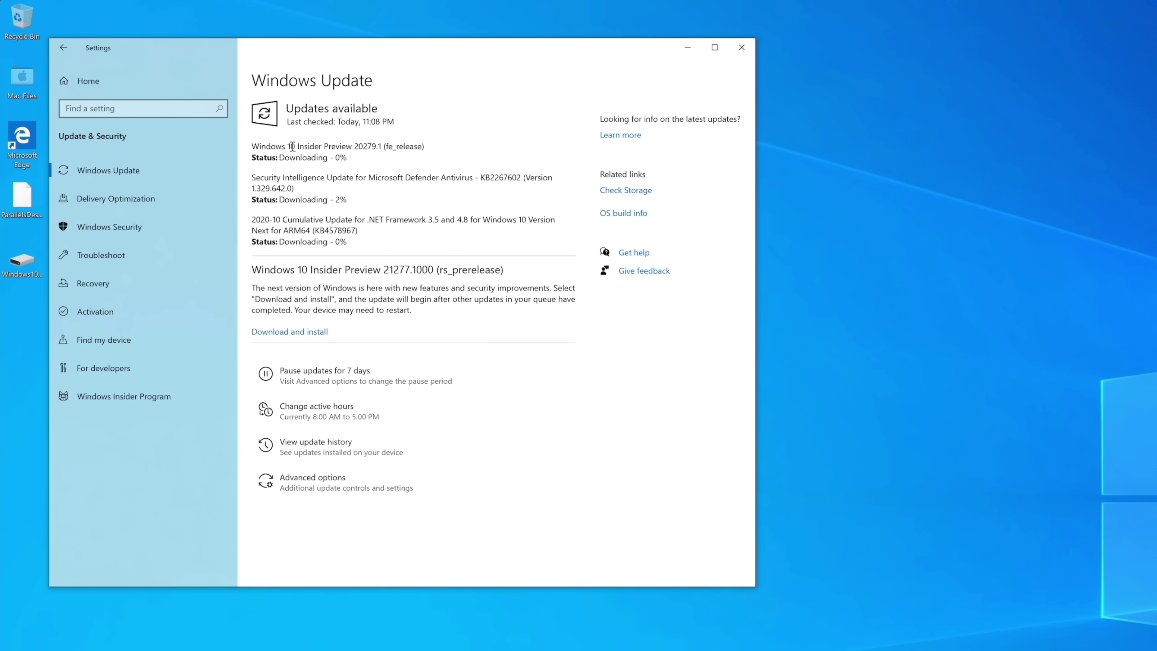
click(310, 334)
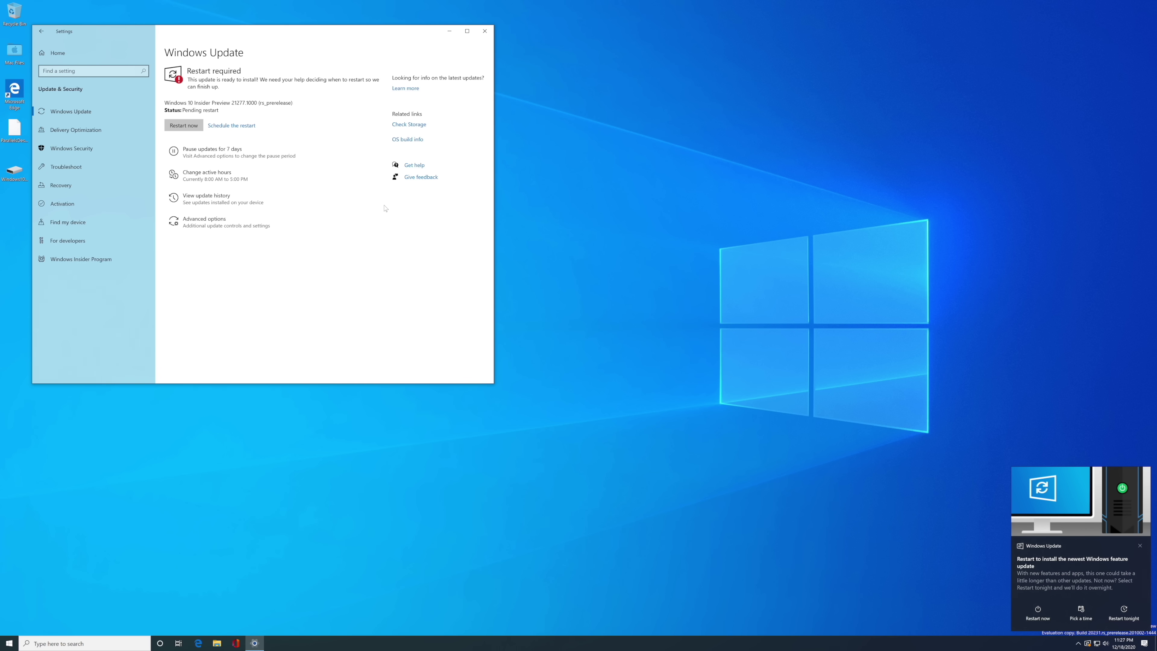
Step: Restart onto build 21277, restart again for the Parallels Tools reinstall, and return to full screen
click(188, 125)
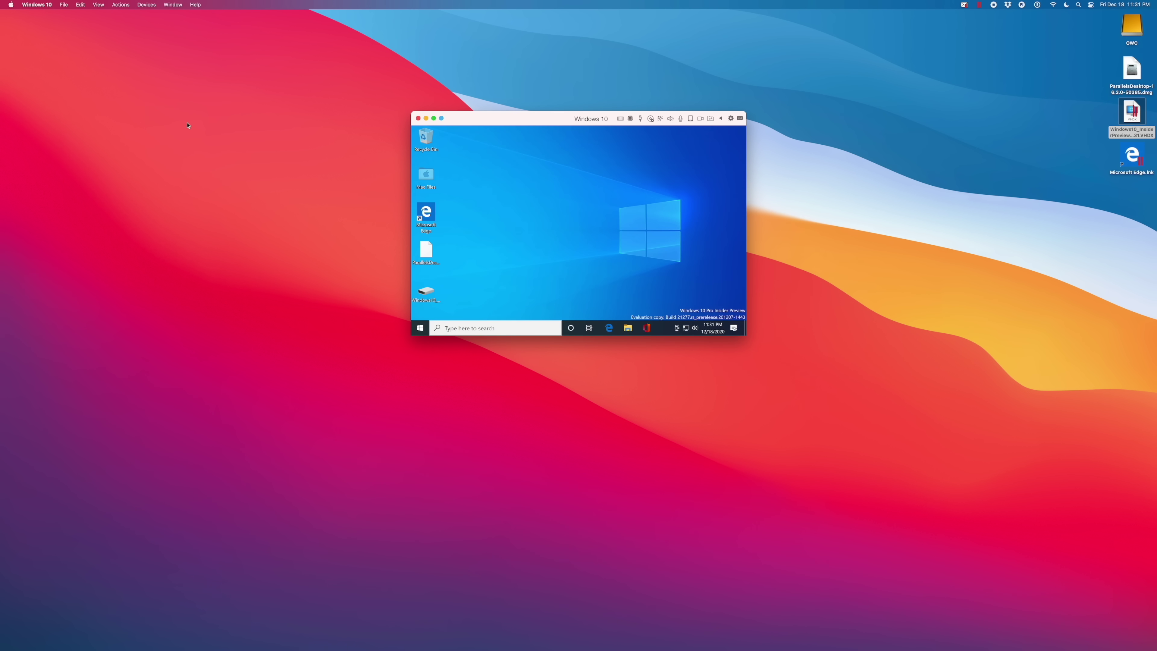
click(434, 119)
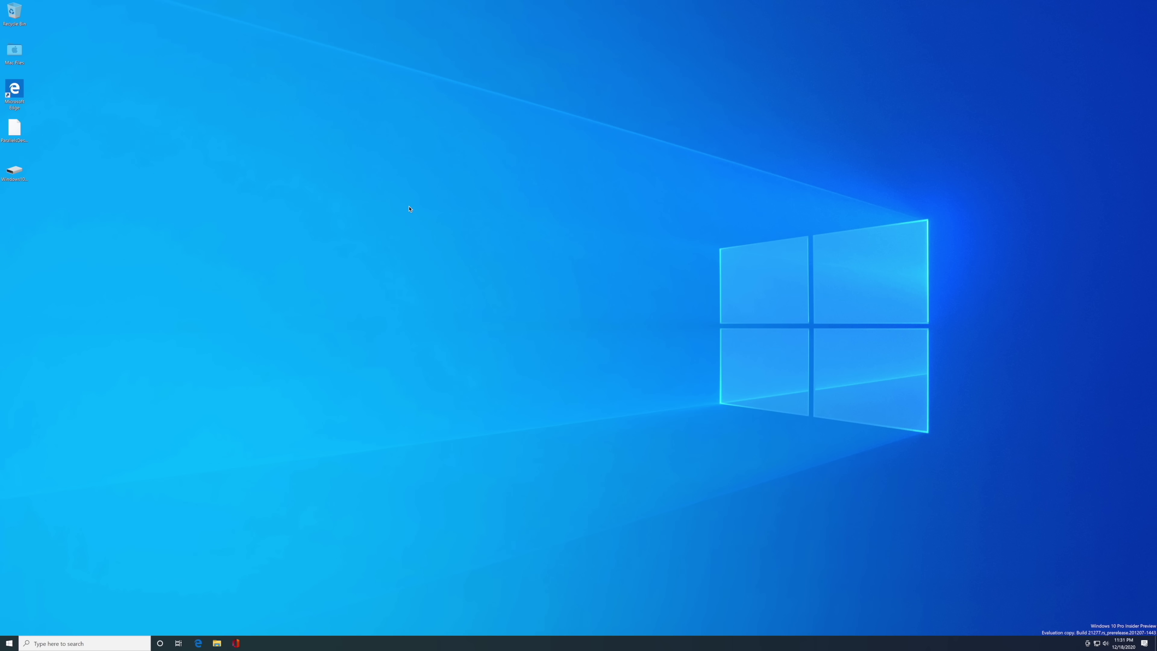
drag(335, 317, 335, 316)
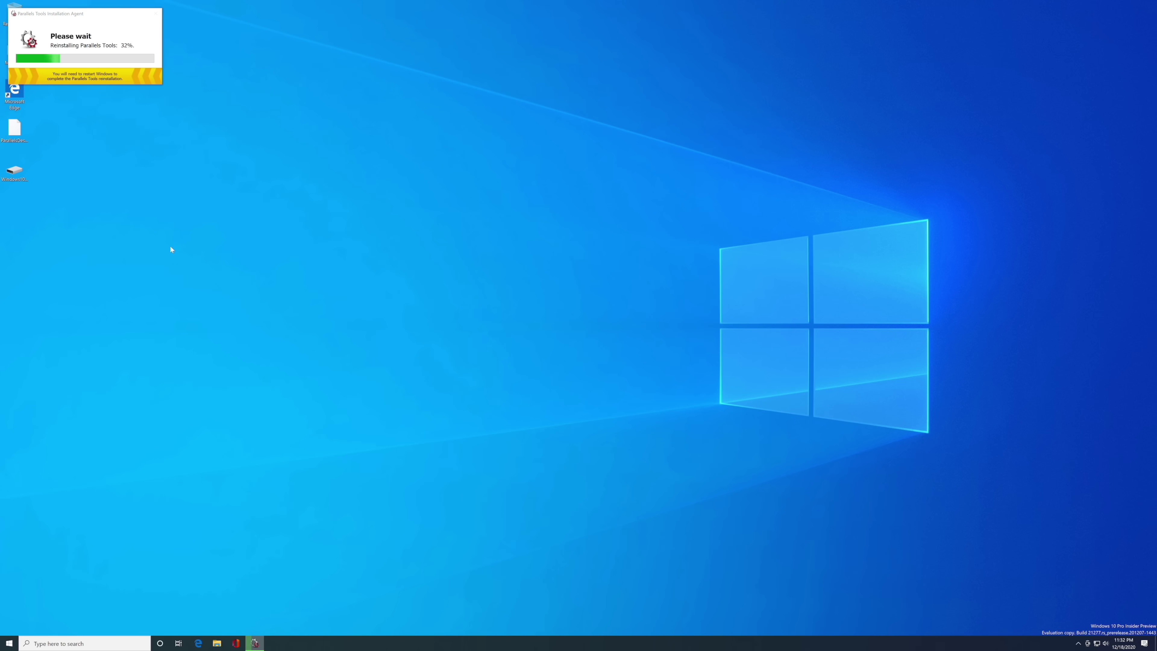
click(109, 77)
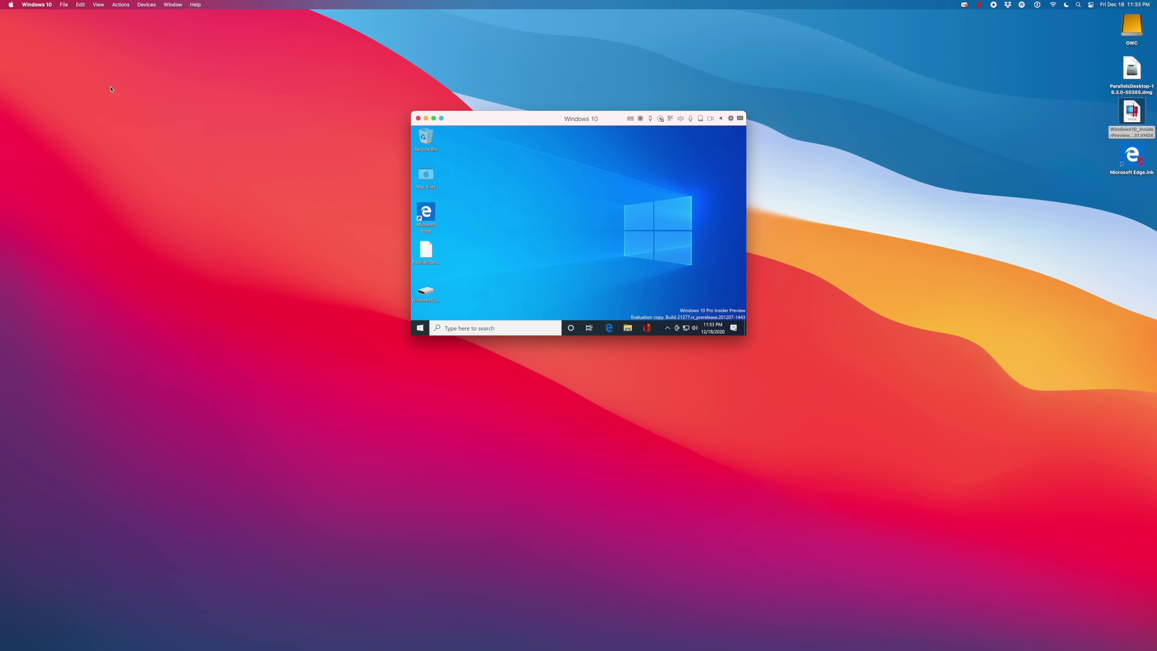
click(434, 119)
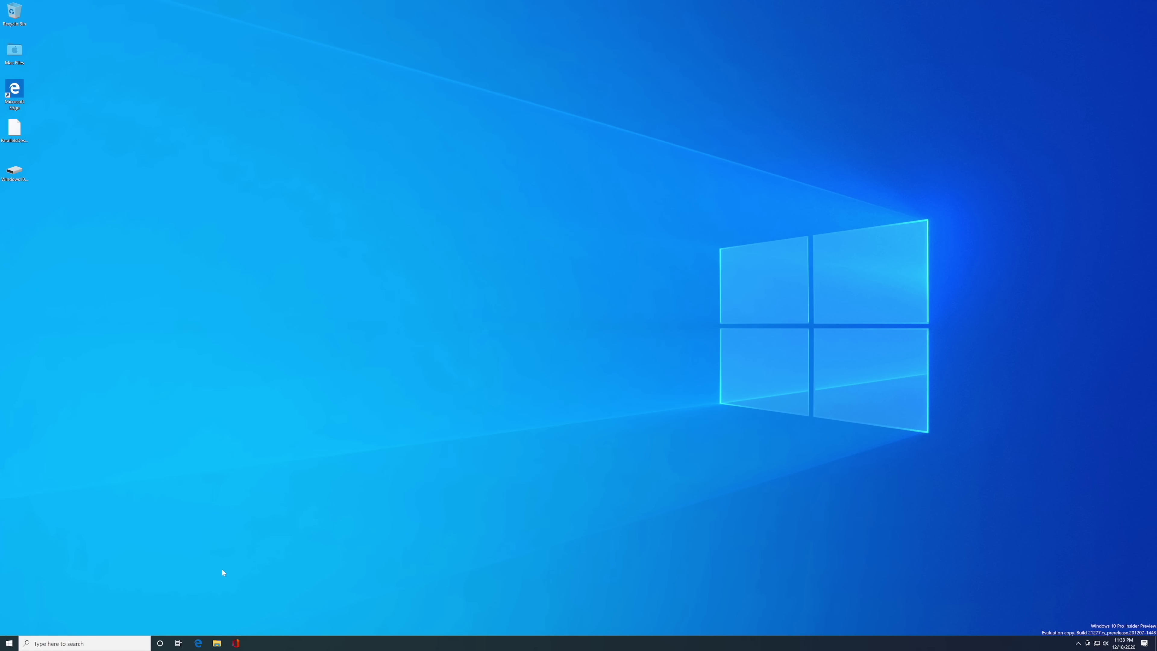
Step: Open Edge Legacy and resize its window to a larger windowed size
click(199, 643)
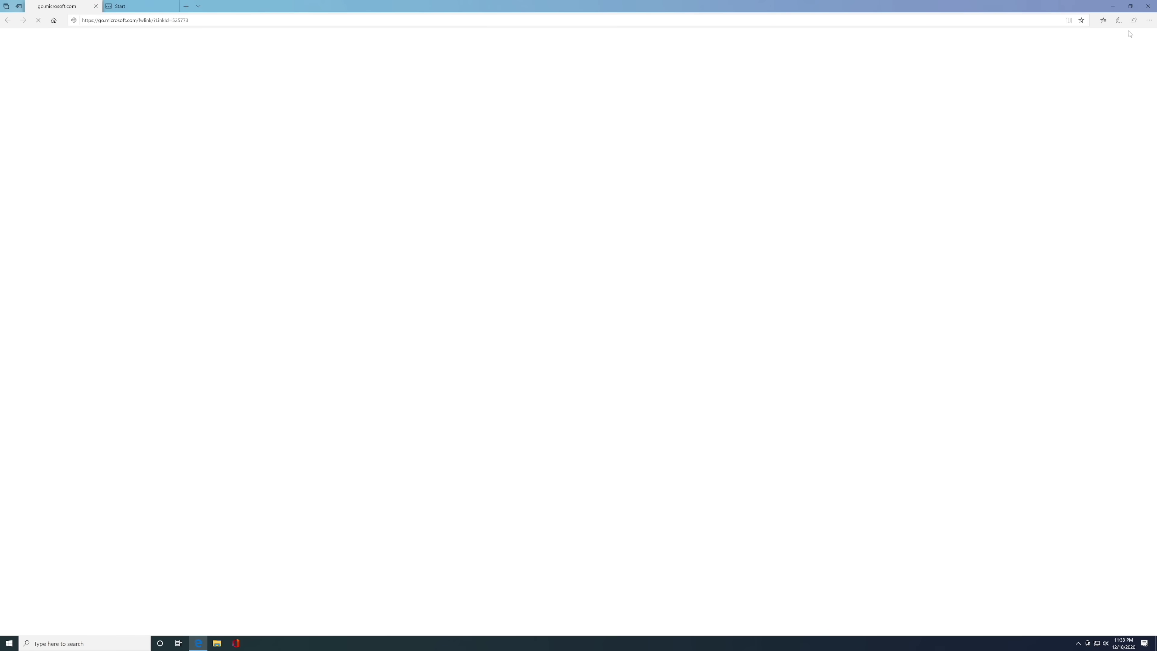
click(1132, 6)
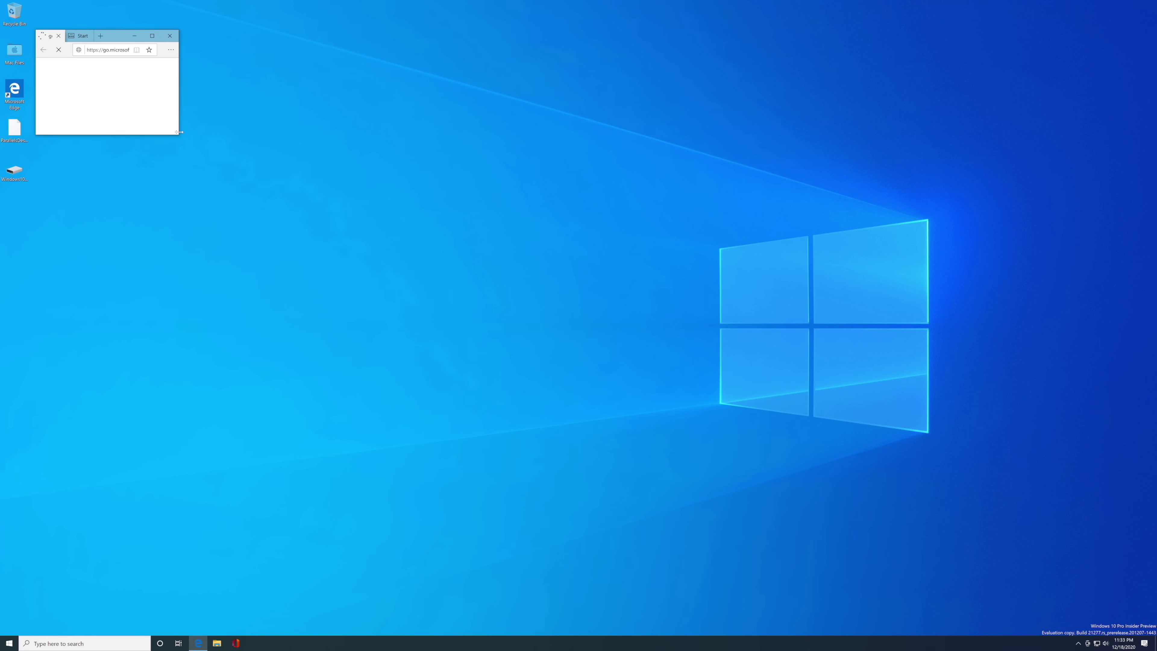
drag(179, 132, 361, 237)
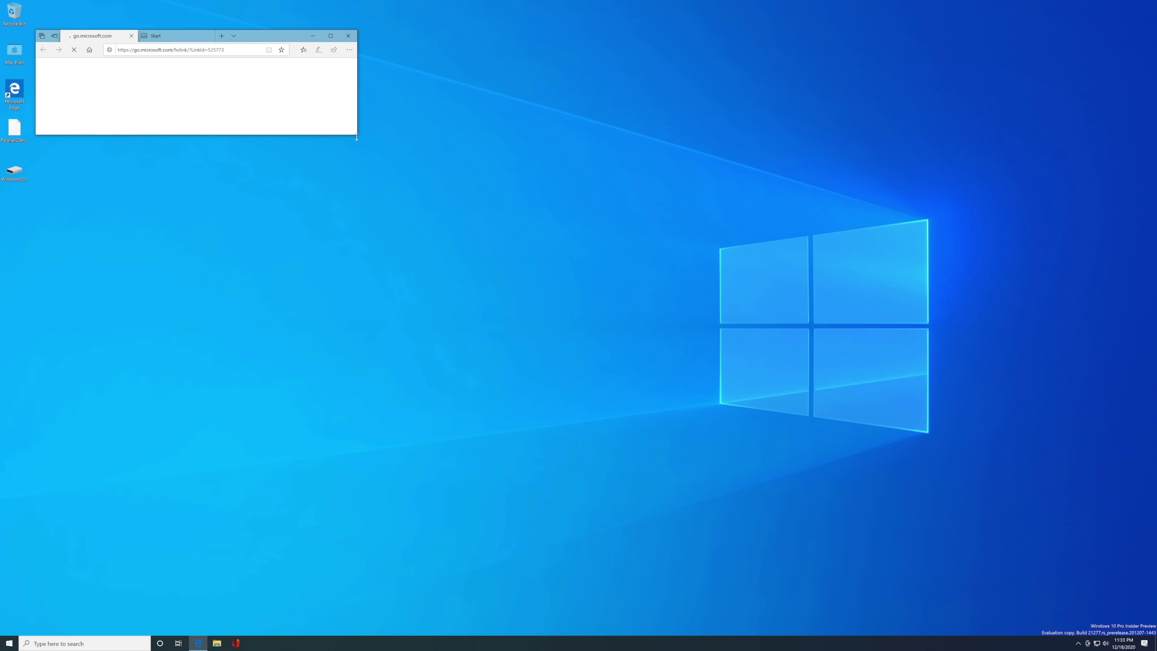
drag(356, 135, 489, 421)
Step: Go to 9to5mac and open the iOS 14.4 beta changes article, scrolling through it
click(292, 54)
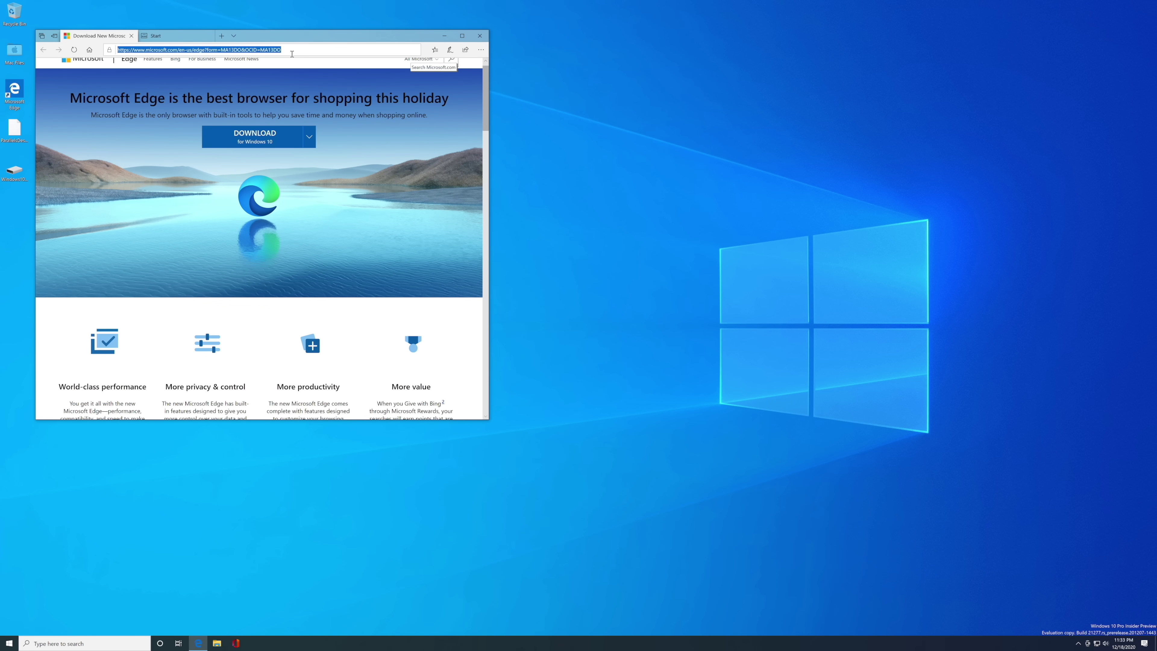
text(9to5ma)
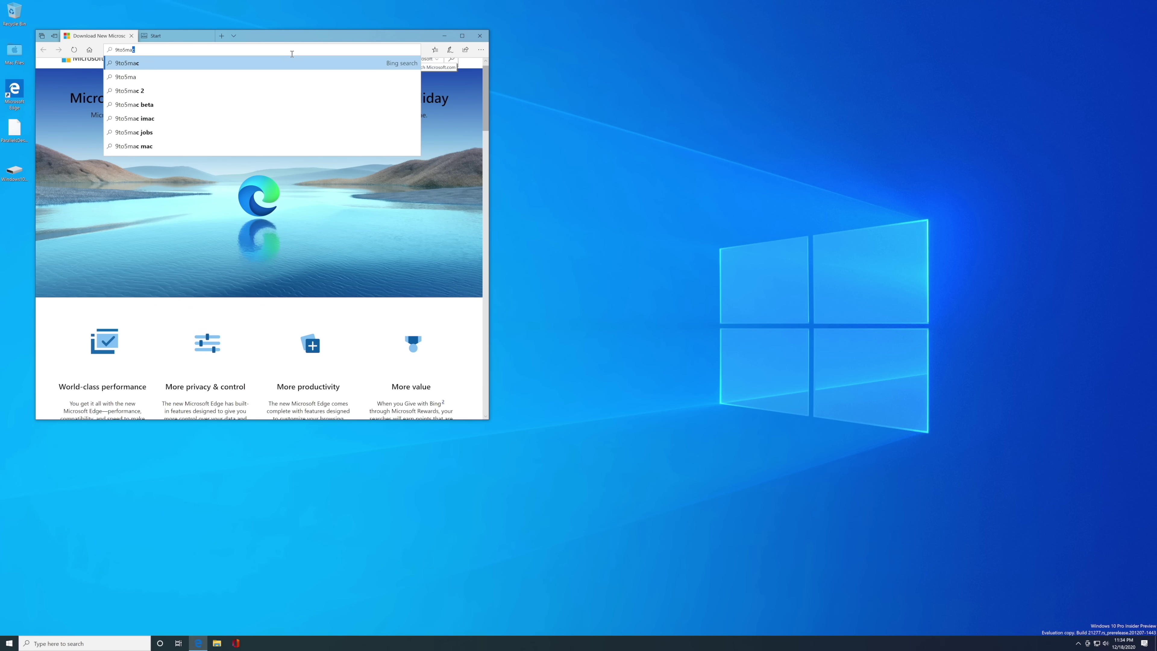
text(c.com)
key(Return)
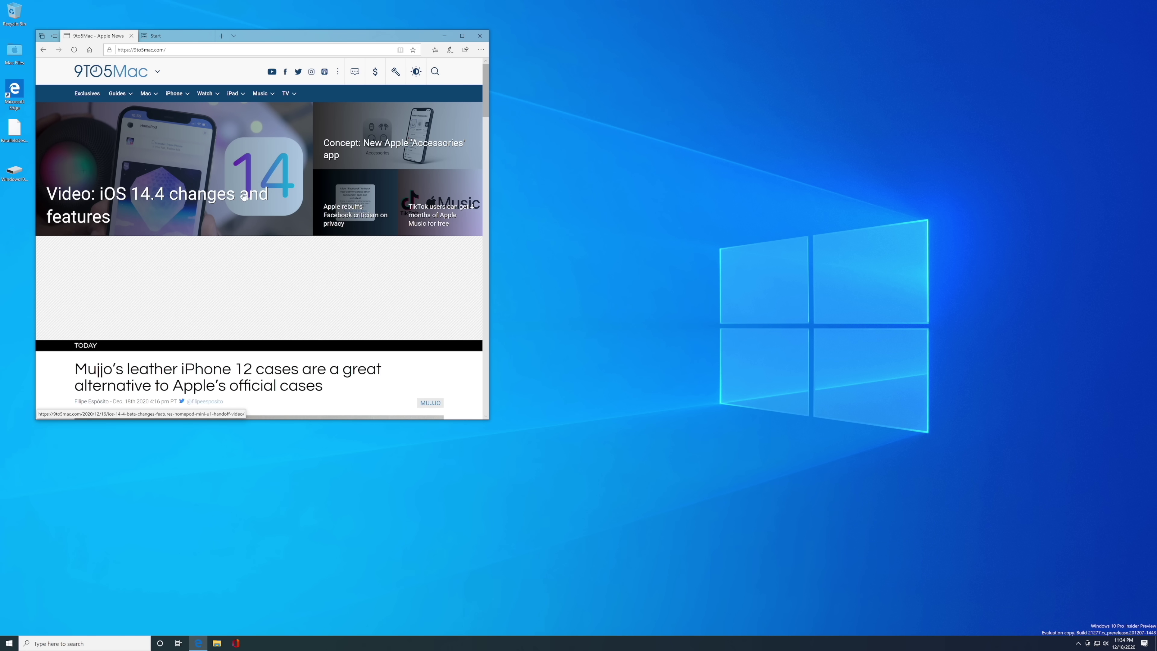
scroll(246, 214, down, 5)
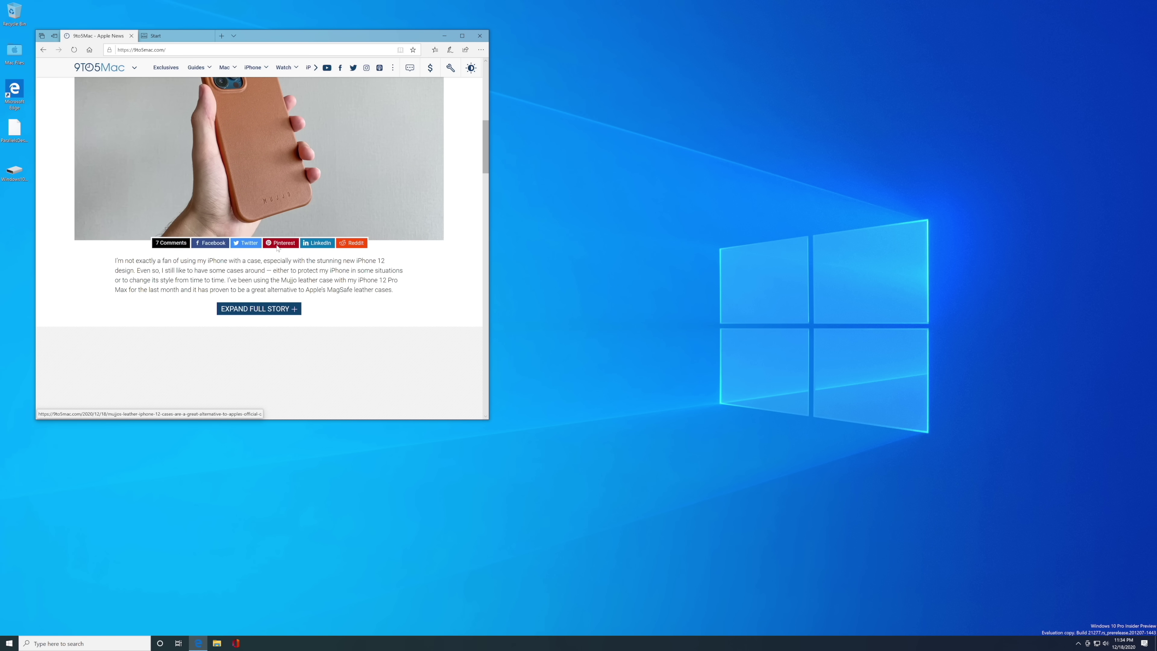
scroll(263, 248, up, 5)
click(230, 191)
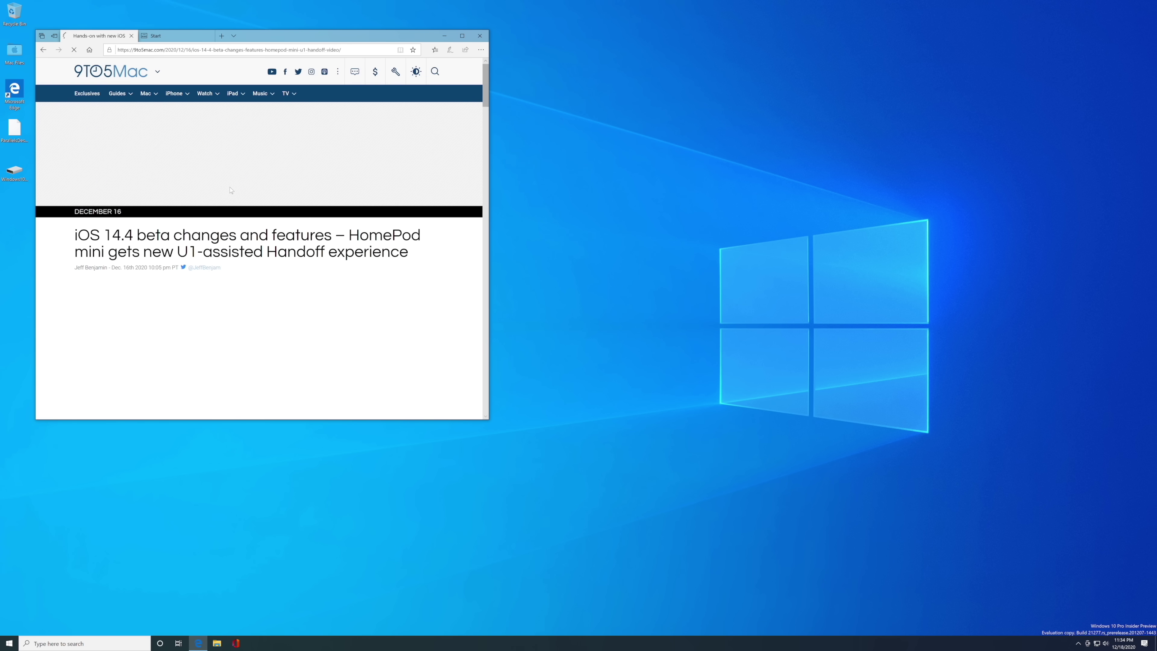
scroll(239, 248, down, 5)
scroll(240, 250, up, 5)
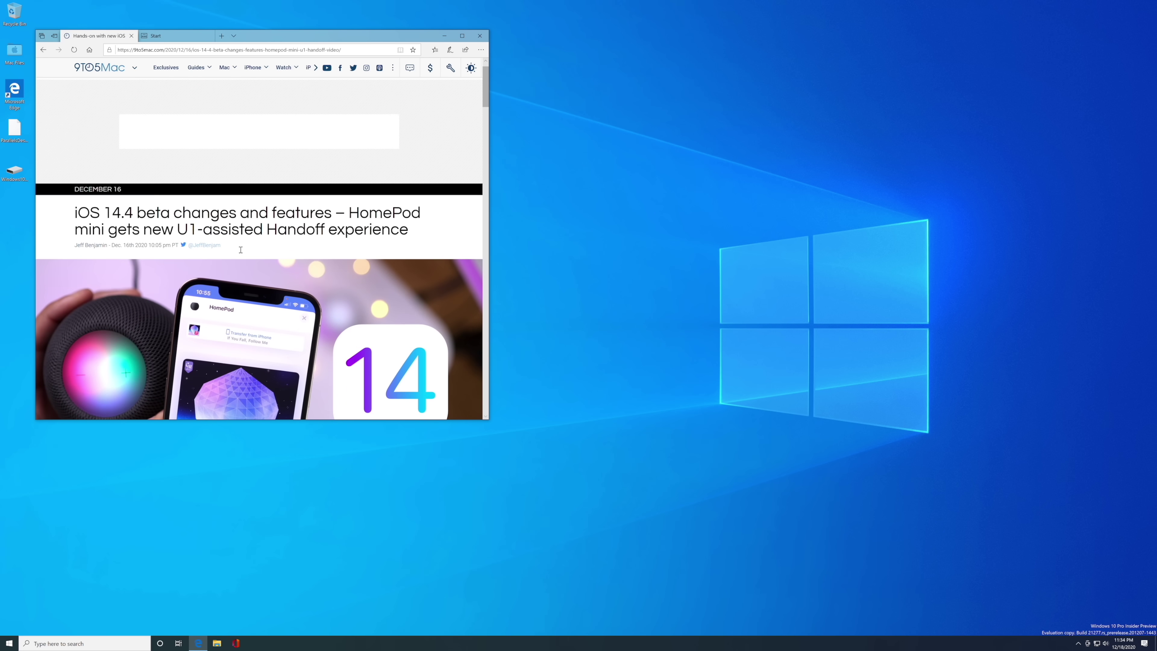
scroll(240, 250, down, 5)
scroll(255, 335, down, 3)
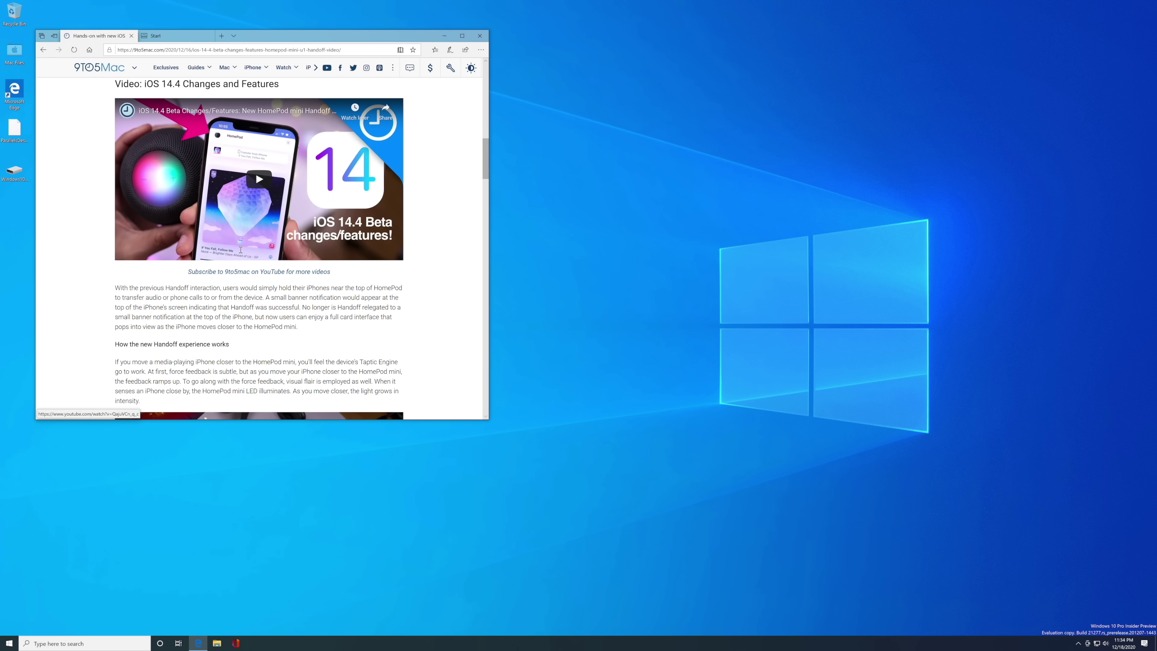
Step: Navigate to the steampowered website from the address bar
click(311, 51)
text(steam)
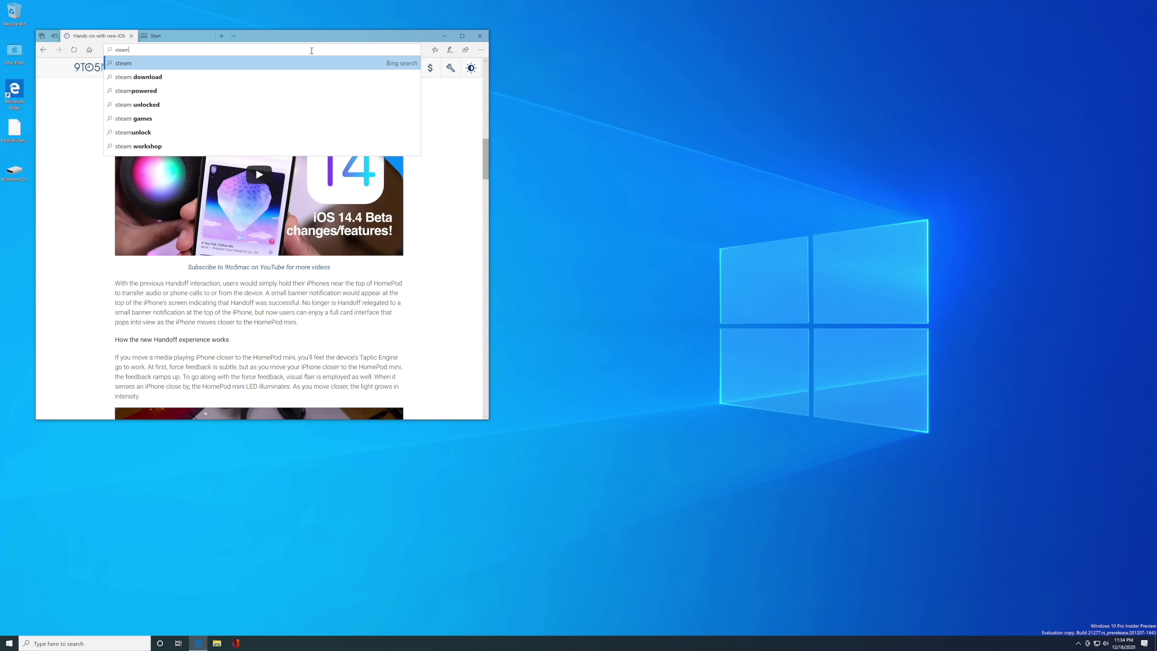
text(powered.c)
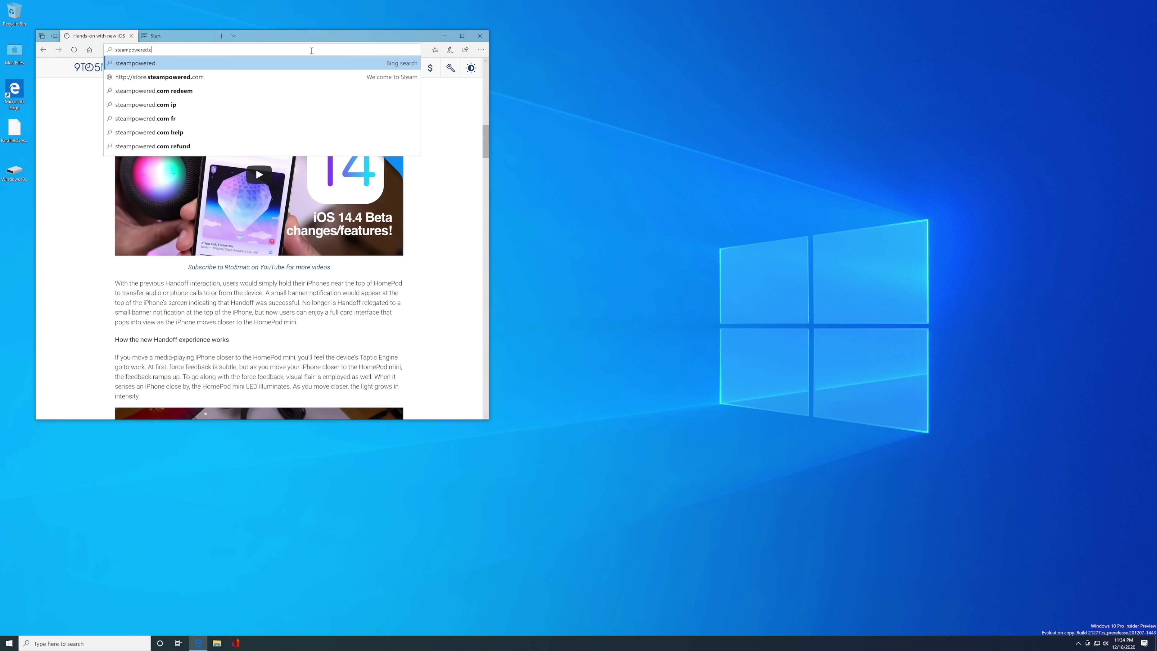
key(Return)
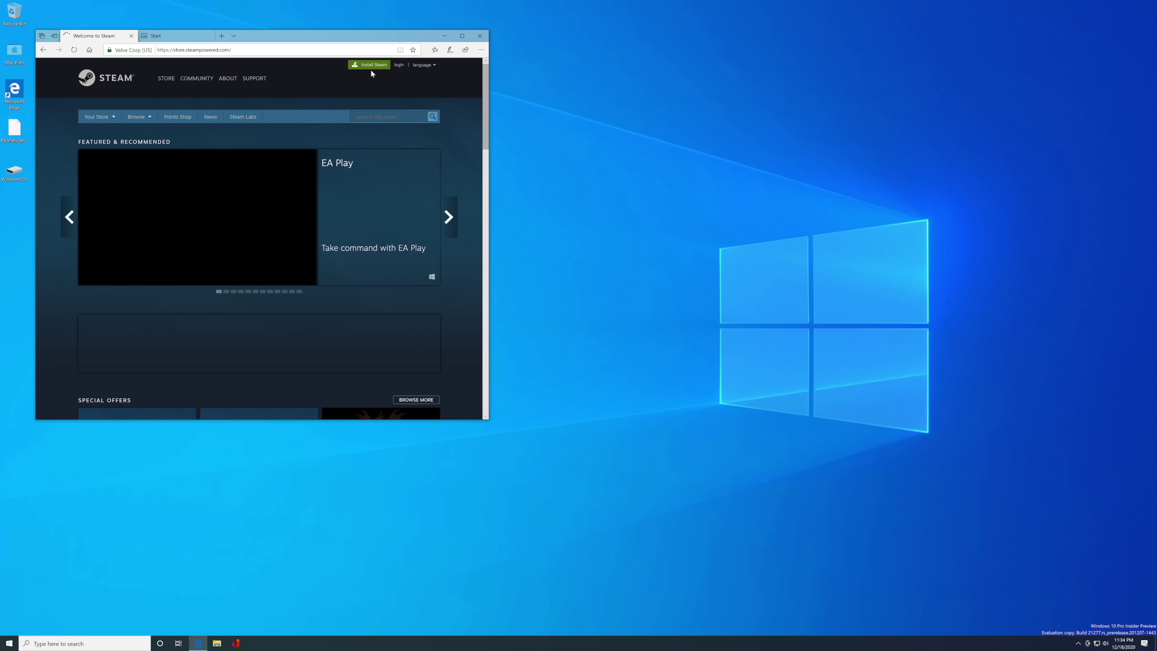
Step: Download SteamSetup.exe from the Steam site, run it, and allow it to make changes
click(373, 65)
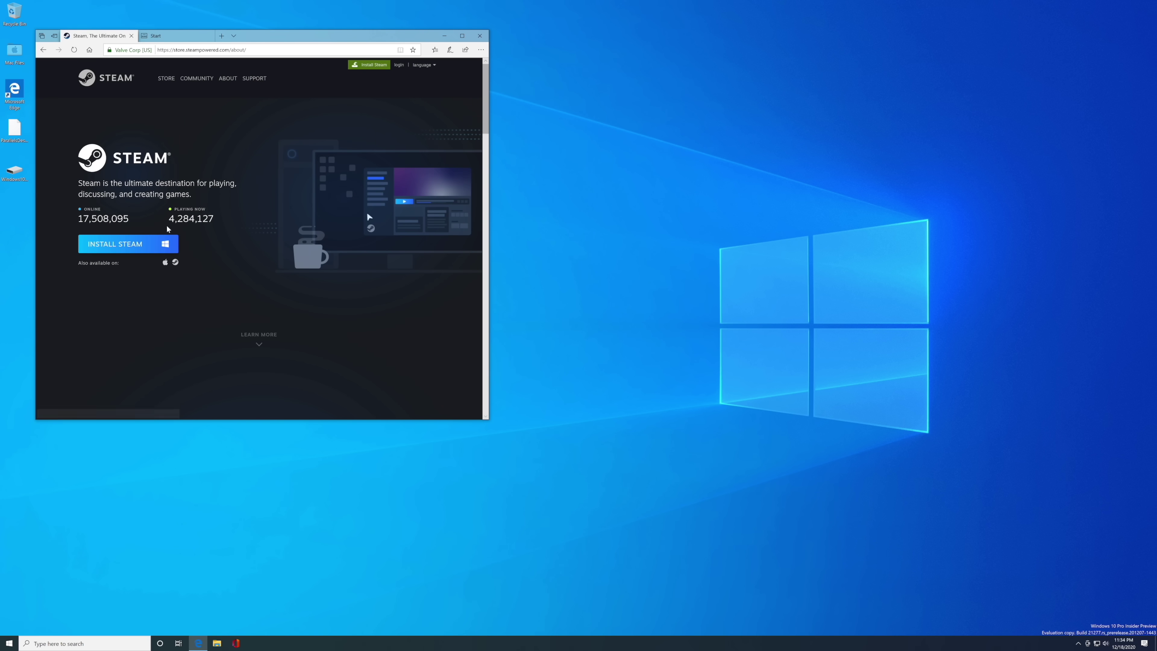
click(139, 242)
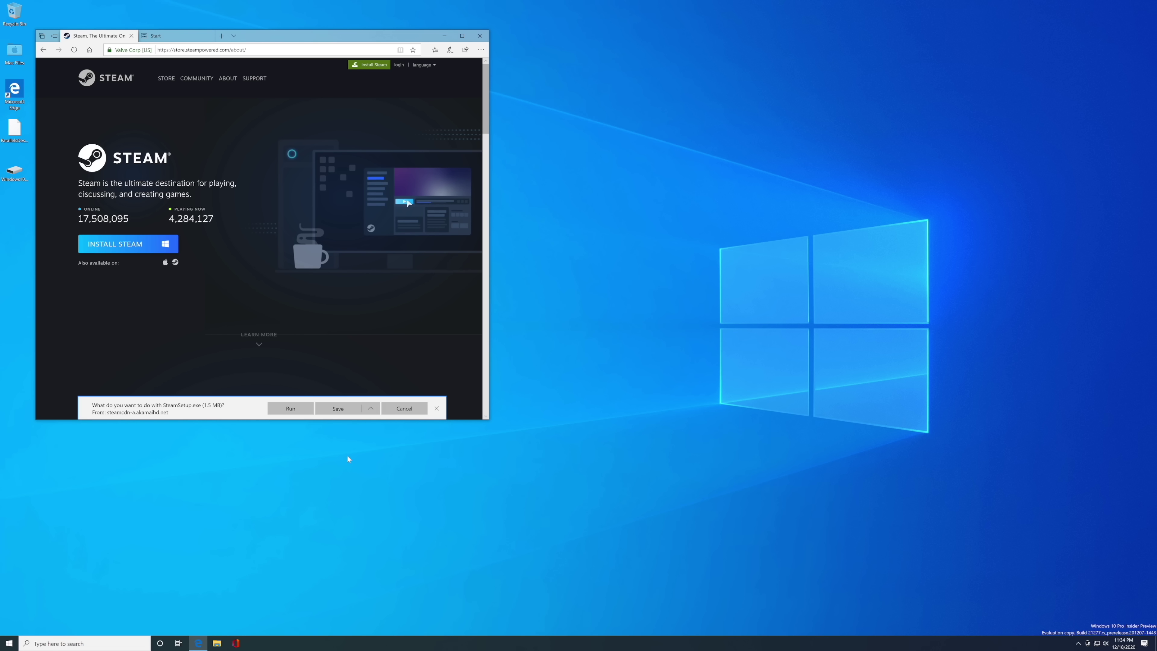
click(293, 410)
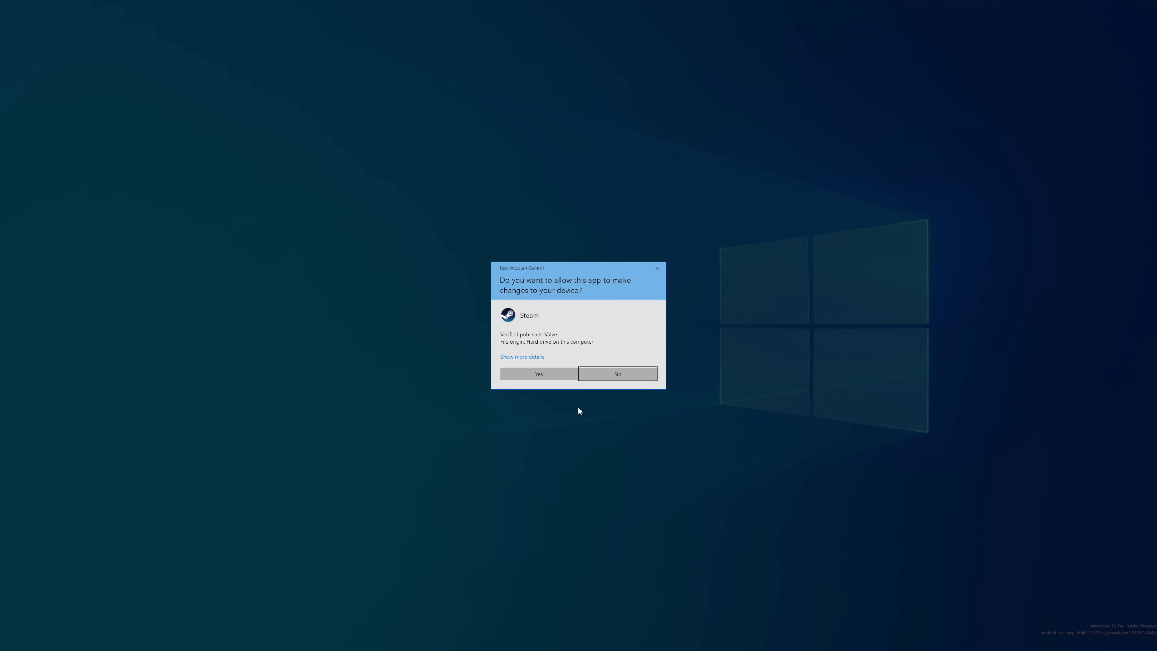
click(541, 373)
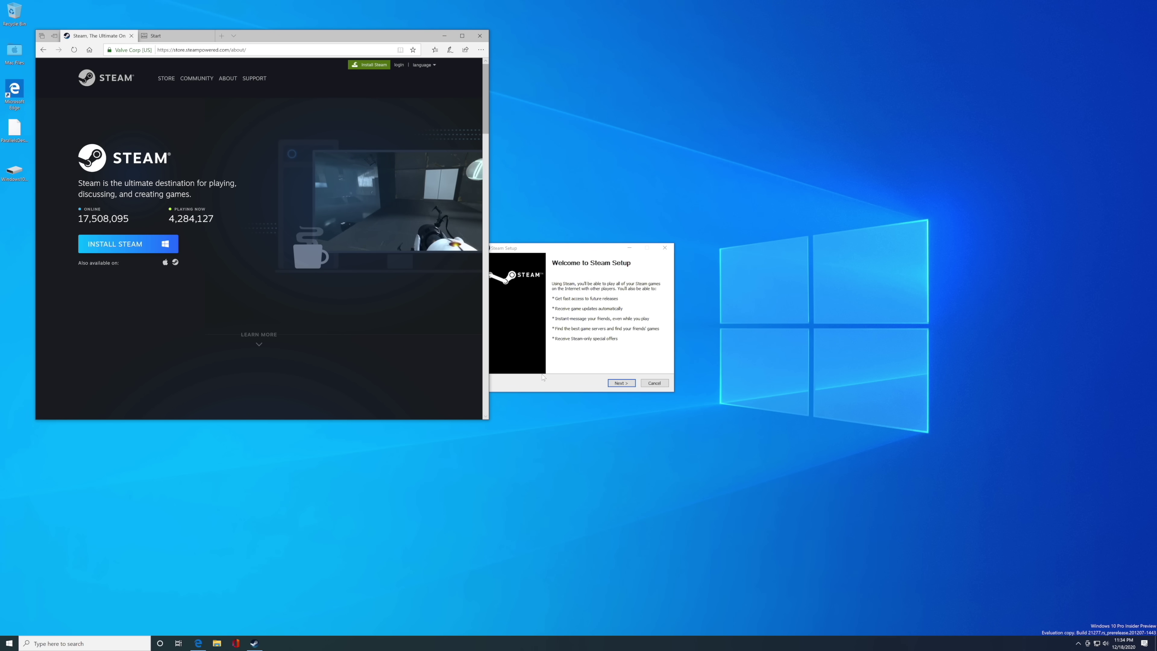
Step: Complete the Steam setup wizard with the default language and install folder, then launch Steam
click(444, 35)
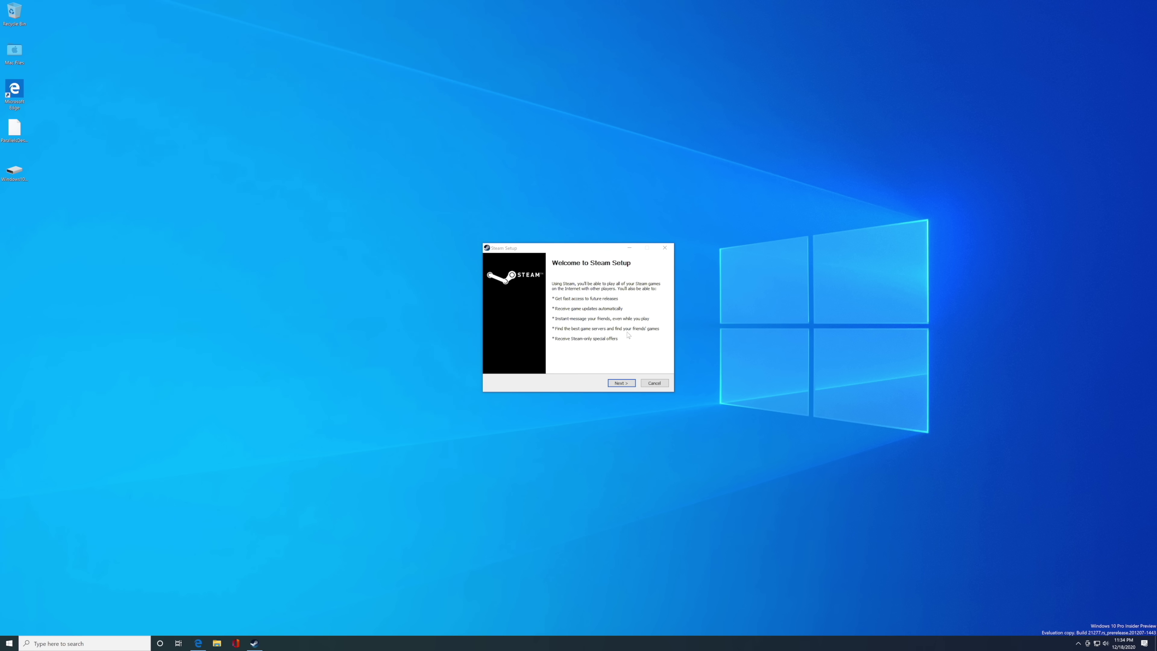
click(623, 383)
click(624, 383)
click(625, 384)
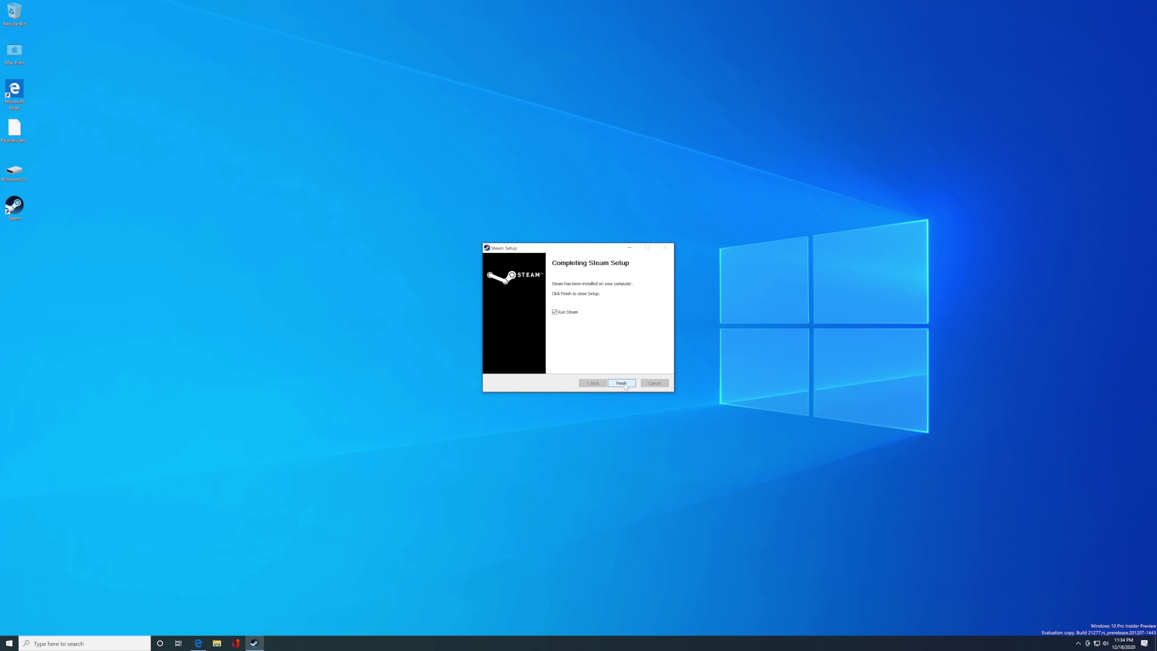
click(622, 383)
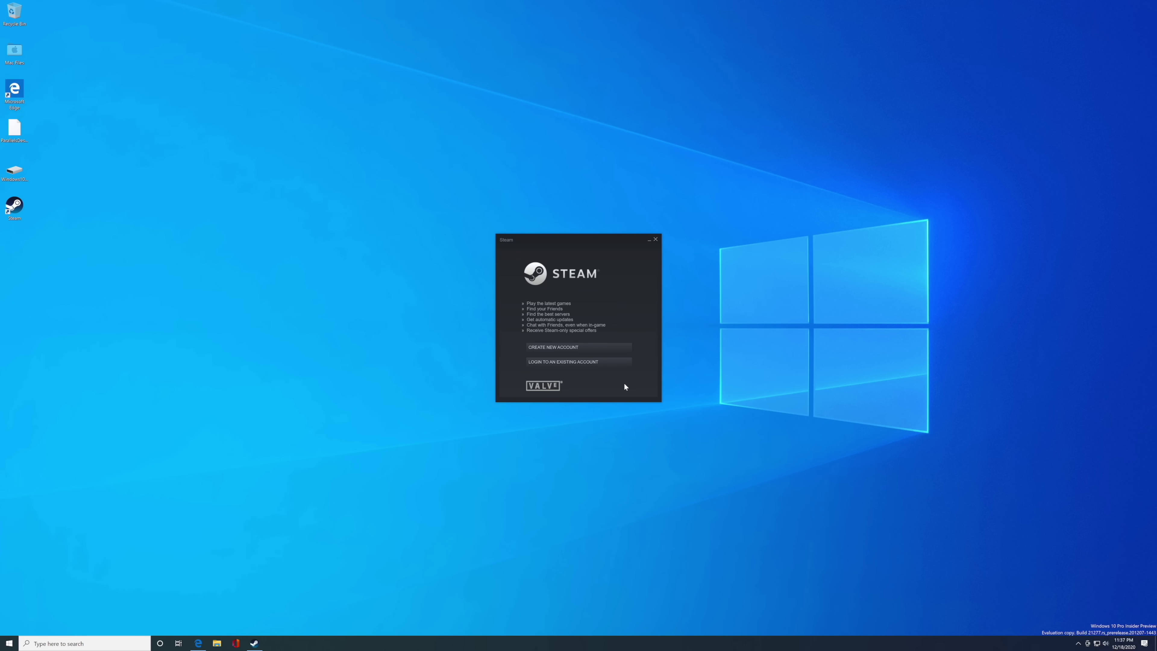
Step: Sign in to Steam and start installing Rocket League from the library
click(585, 362)
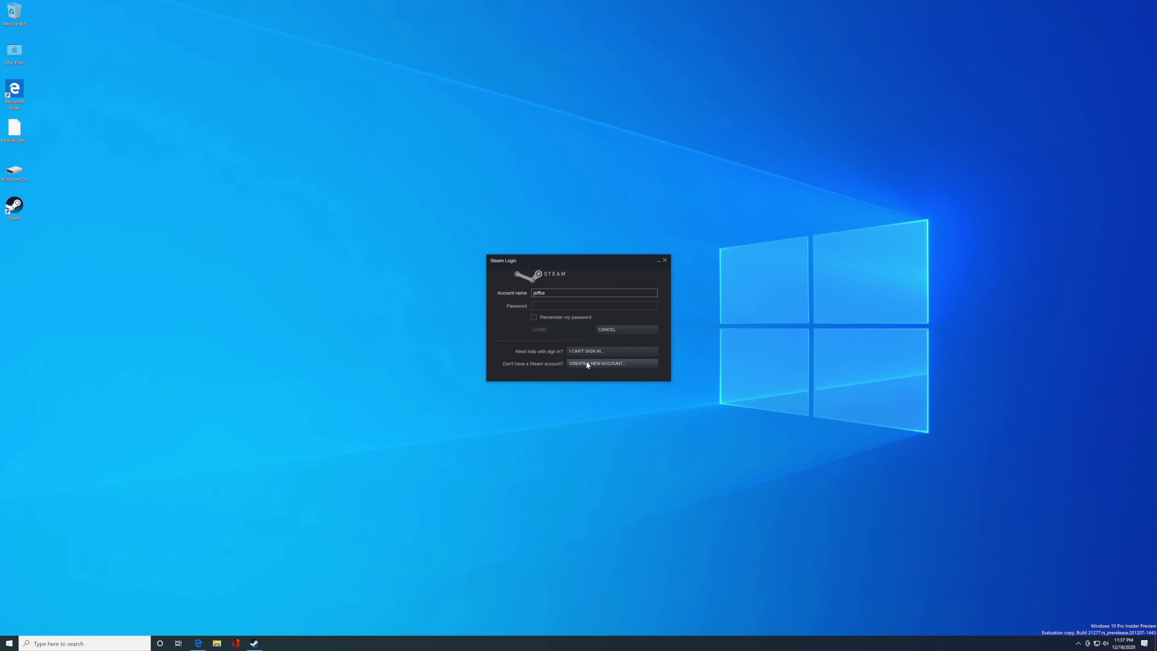
key(Return)
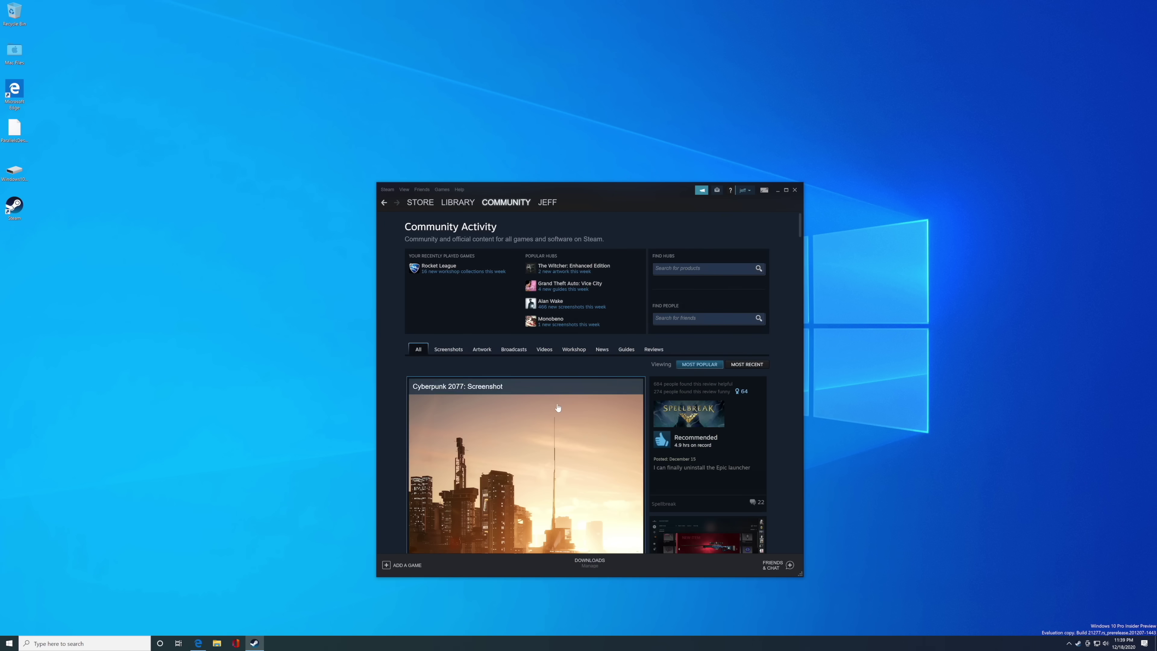
click(456, 201)
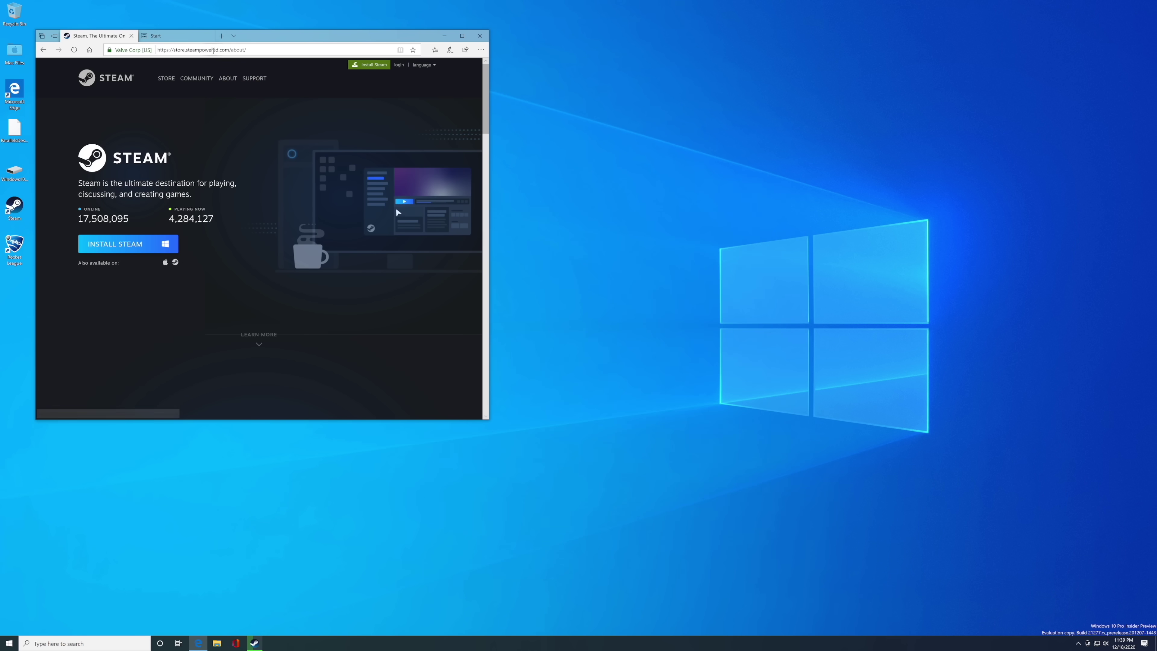
click(215, 50)
text(microso)
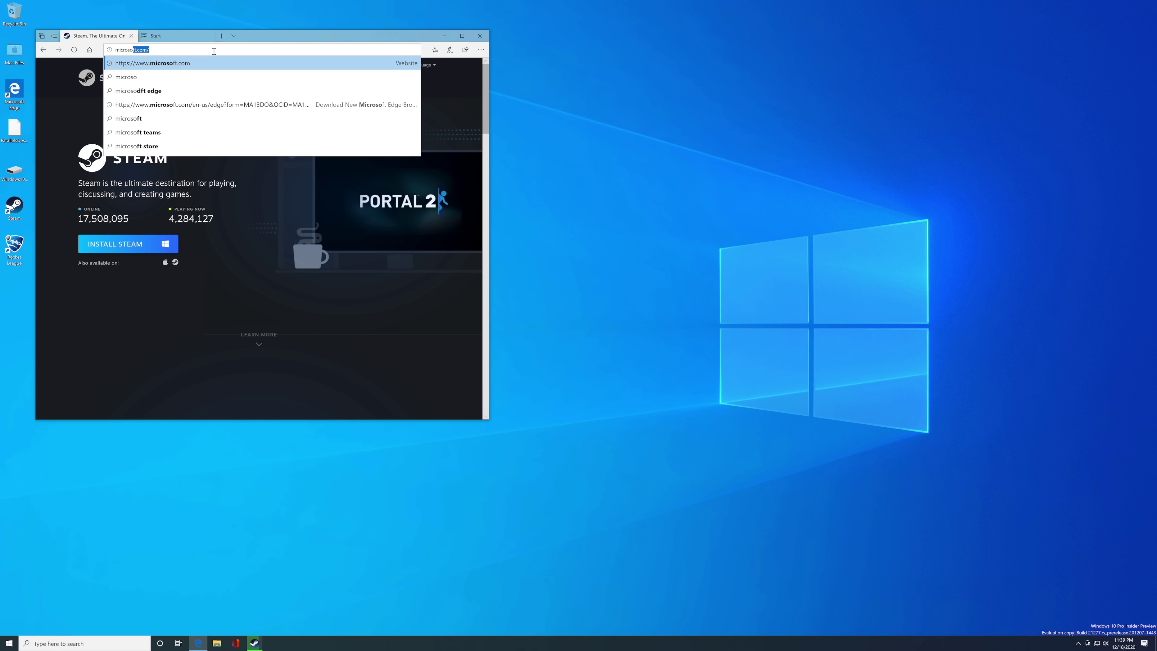
Step: Search for microsoft edge and go to the new Edge download page
key(Down)
key(Down)
key(Down)
key(Up)
key(Return)
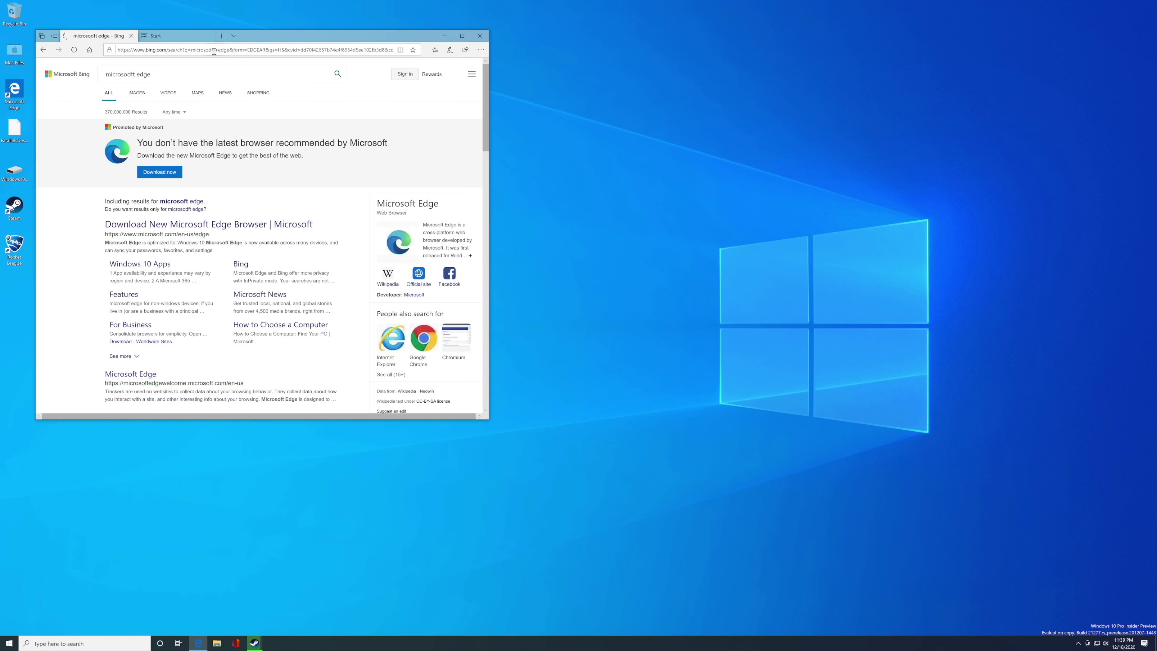
click(176, 174)
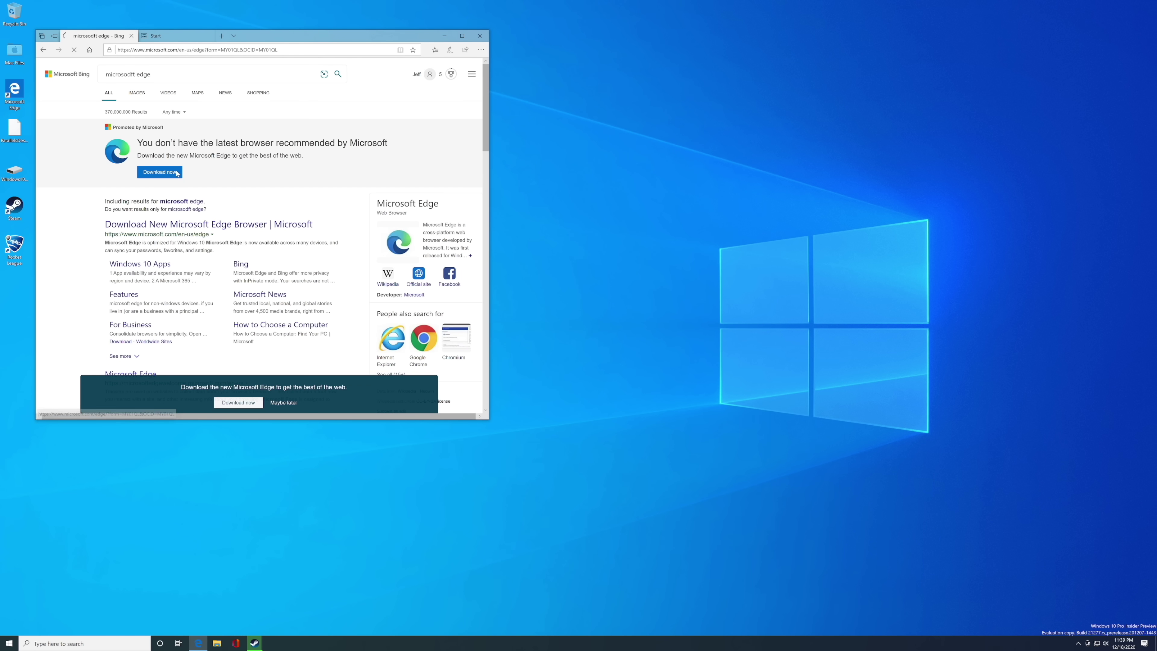
Step: Accept the terms to download new Edge, dismiss the thank-you message, and close the old browser
click(258, 144)
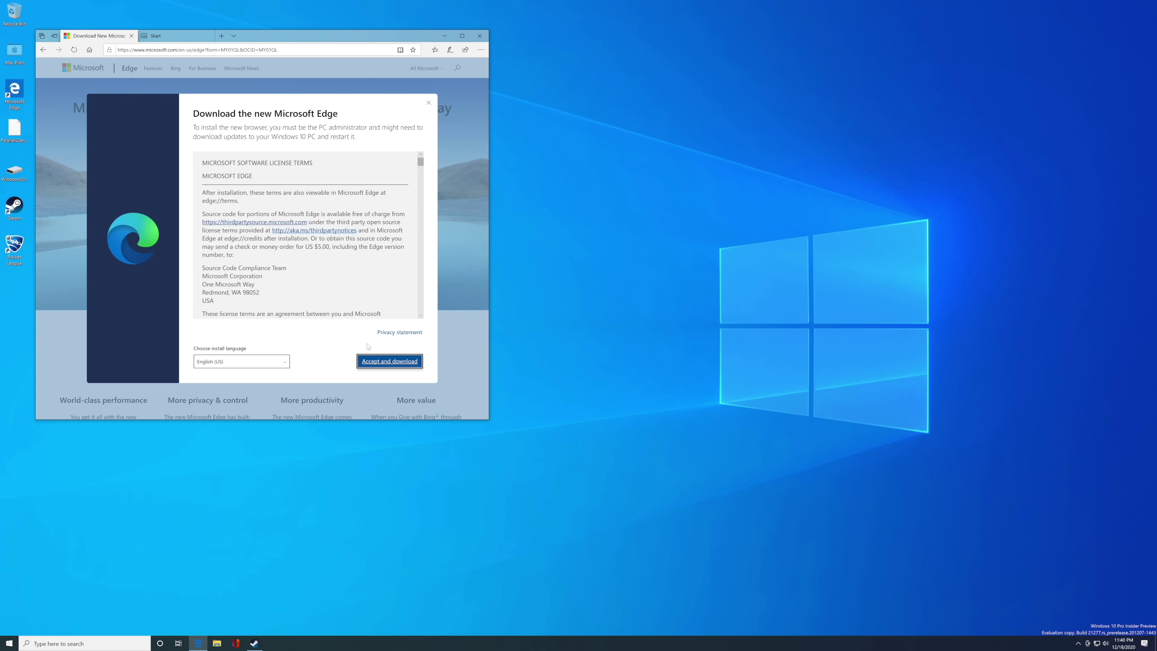
click(396, 362)
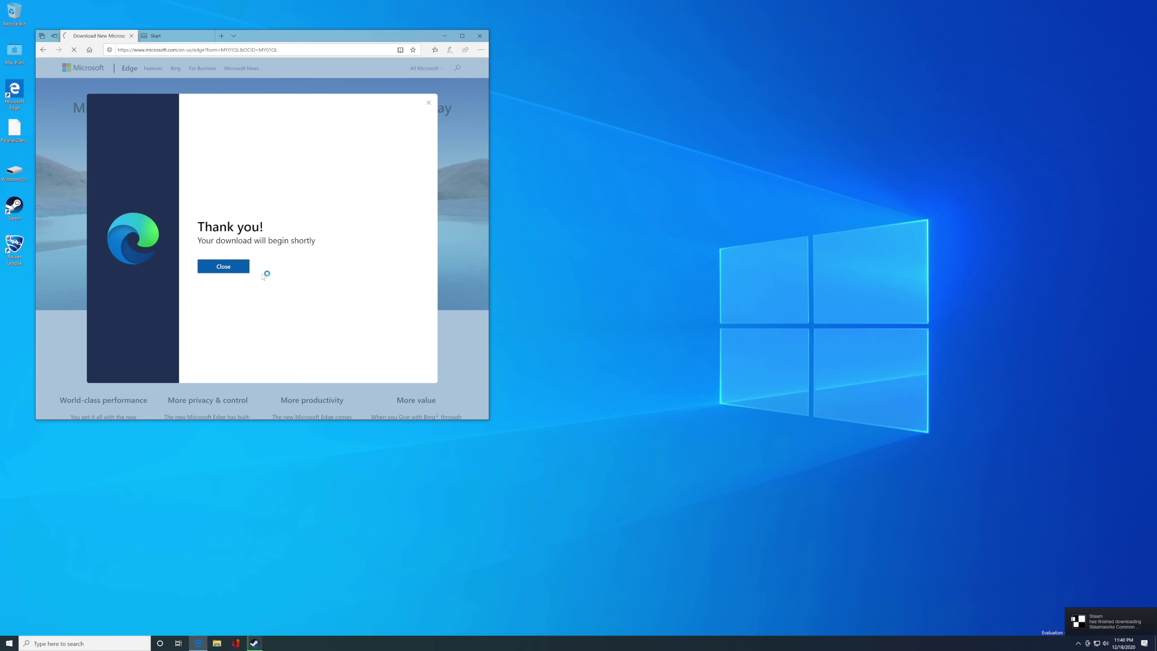
click(229, 269)
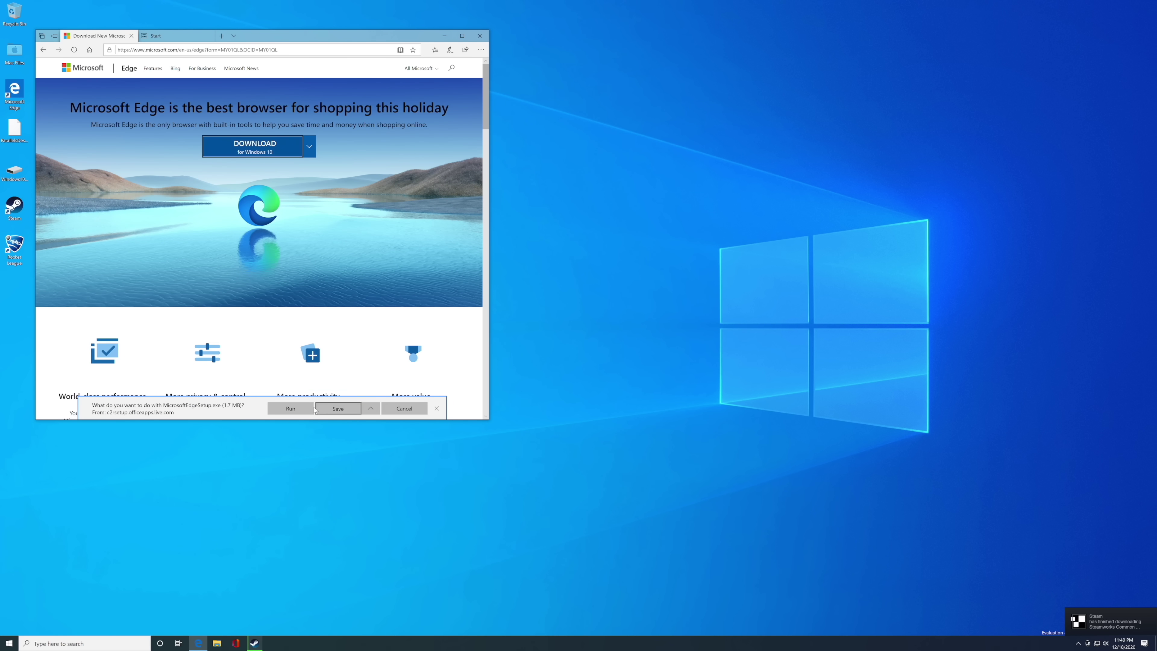
click(482, 38)
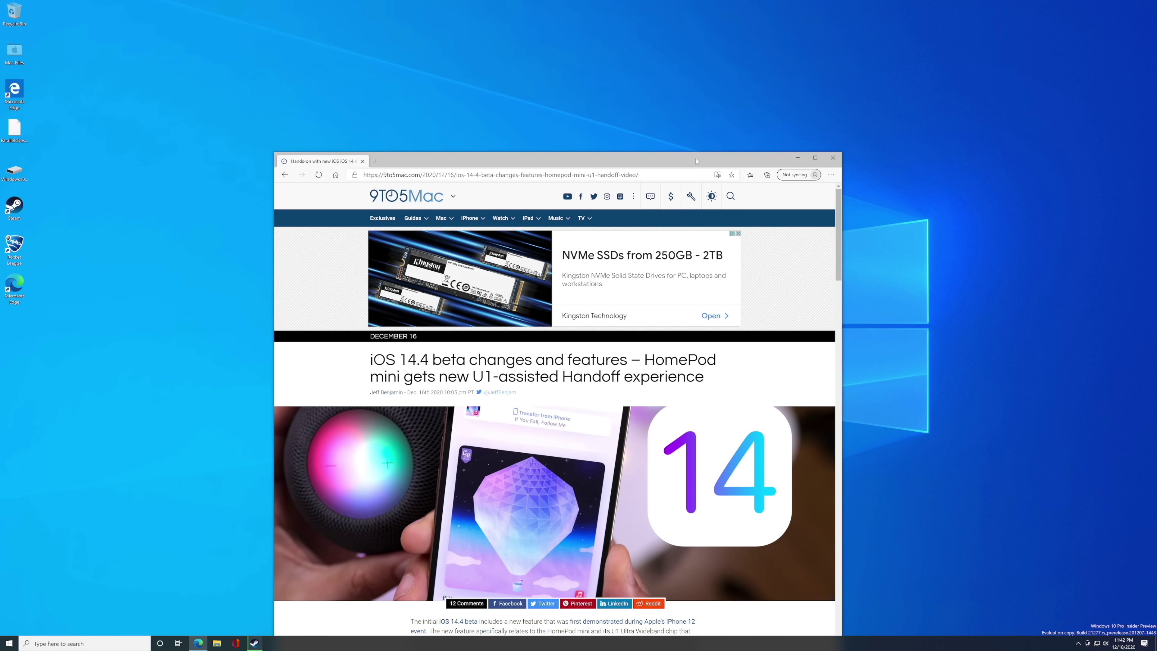
Step: Open the article's embedded iOS 14.4 video on YouTube
drag(695, 161, 647, 69)
scroll(640, 288, down, 12)
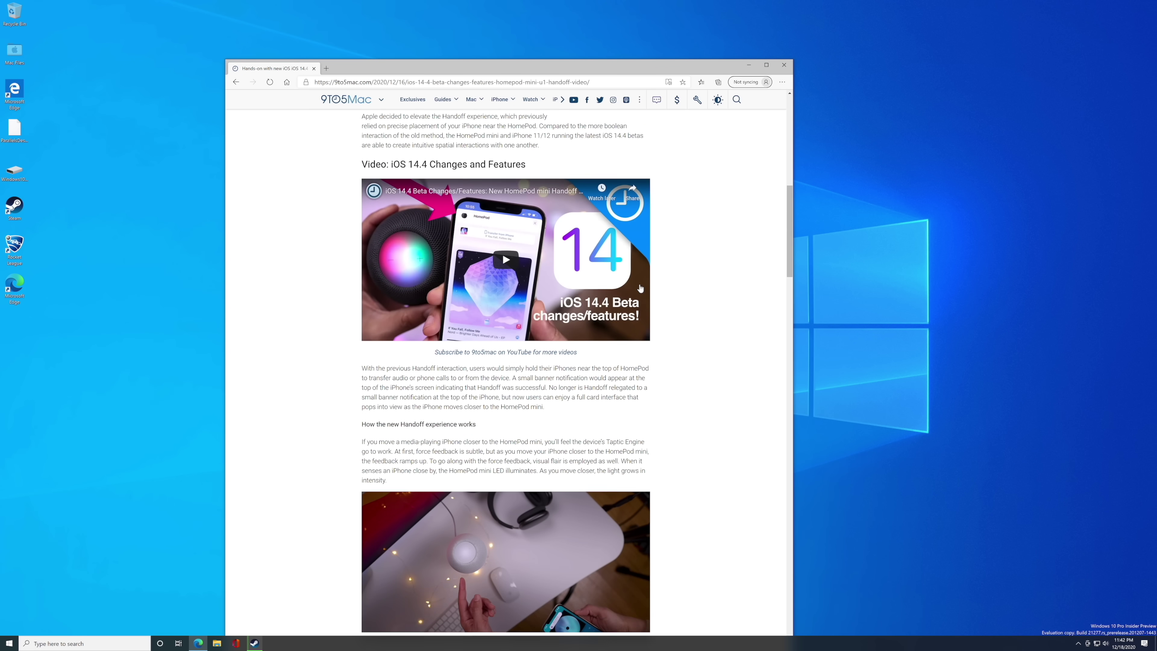
scroll(508, 236, up, 1)
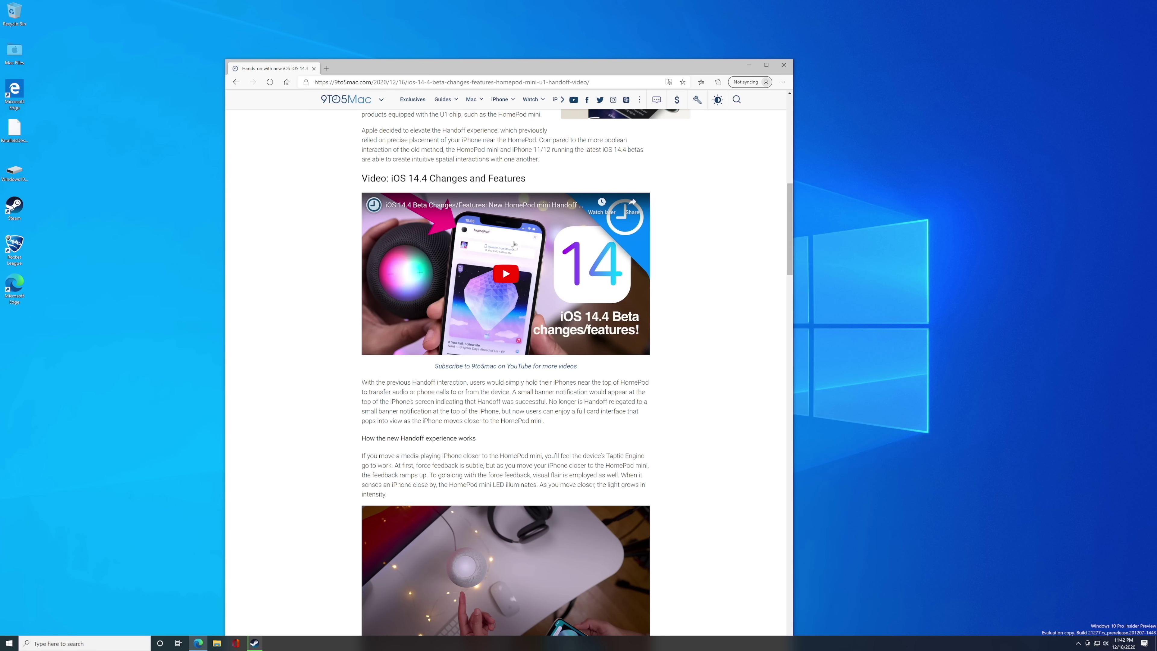
scroll(521, 215, up, 1)
click(523, 209)
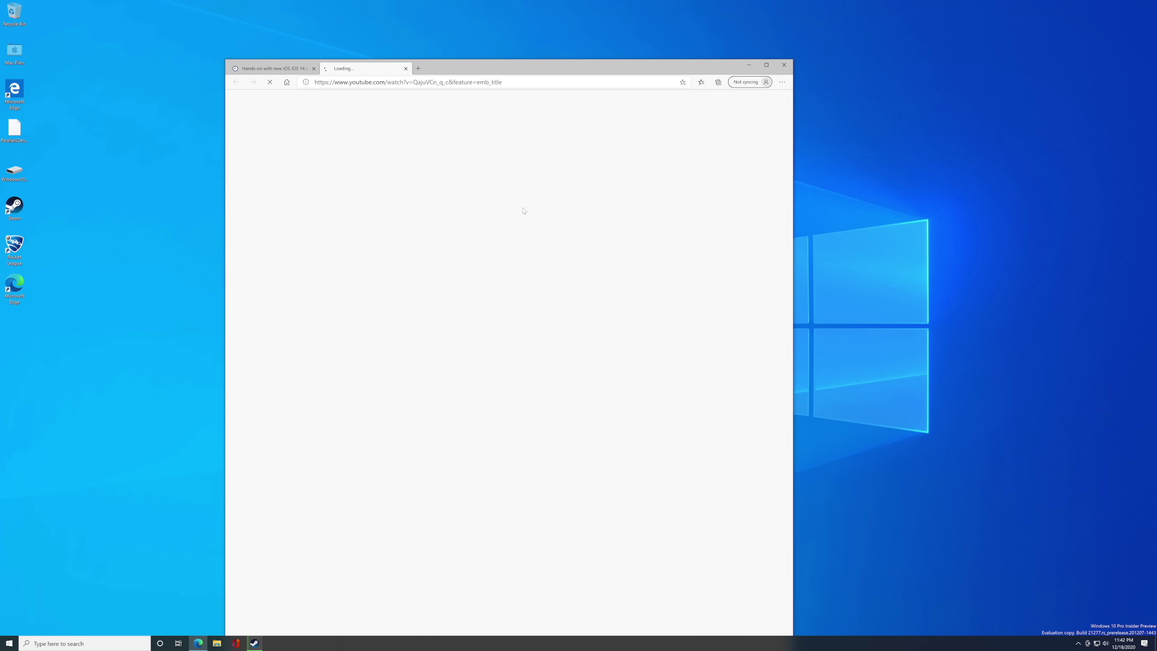
Step: Set the video quality to 2160p, play it full screen, then return to the browser window
click(555, 302)
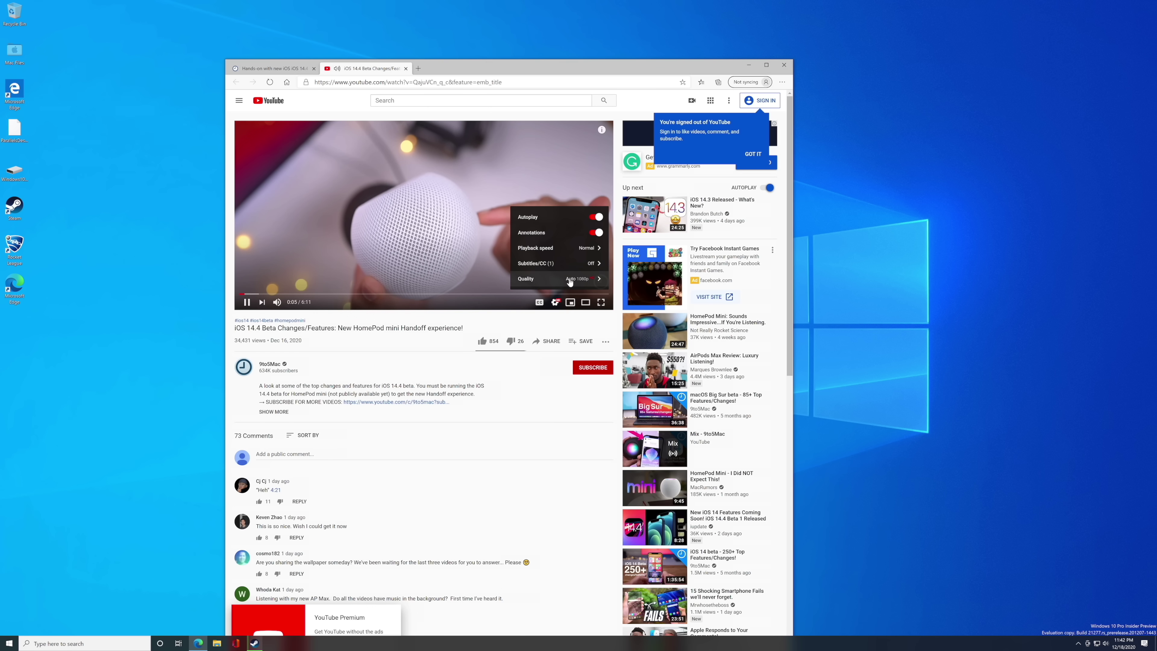
click(570, 279)
click(551, 185)
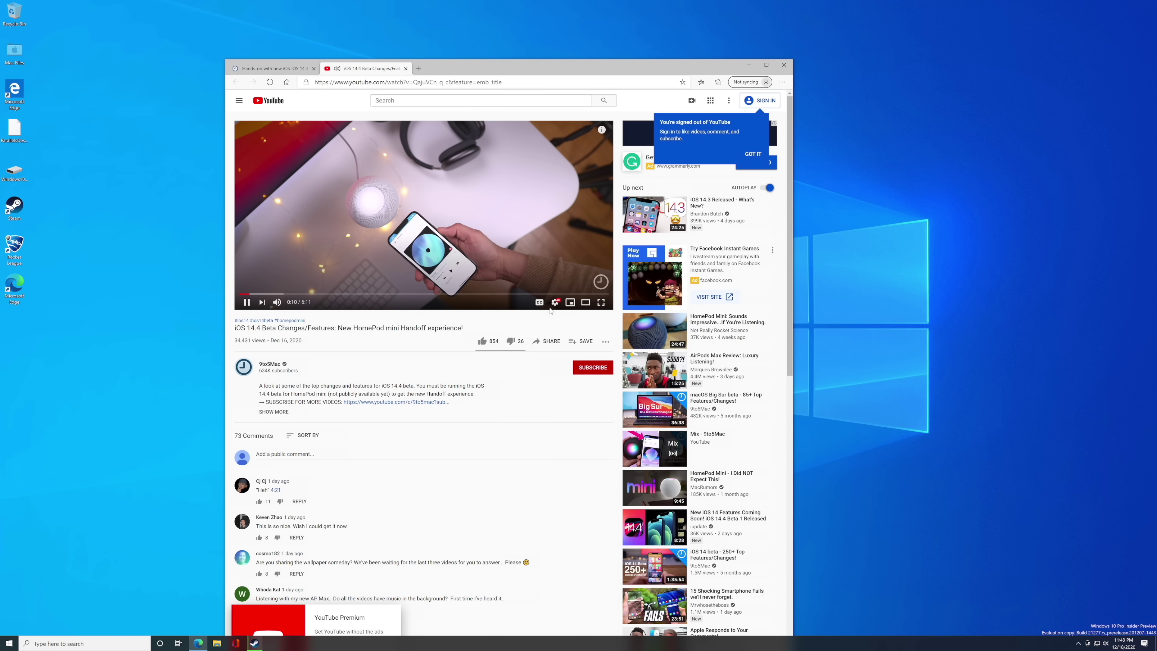
click(602, 302)
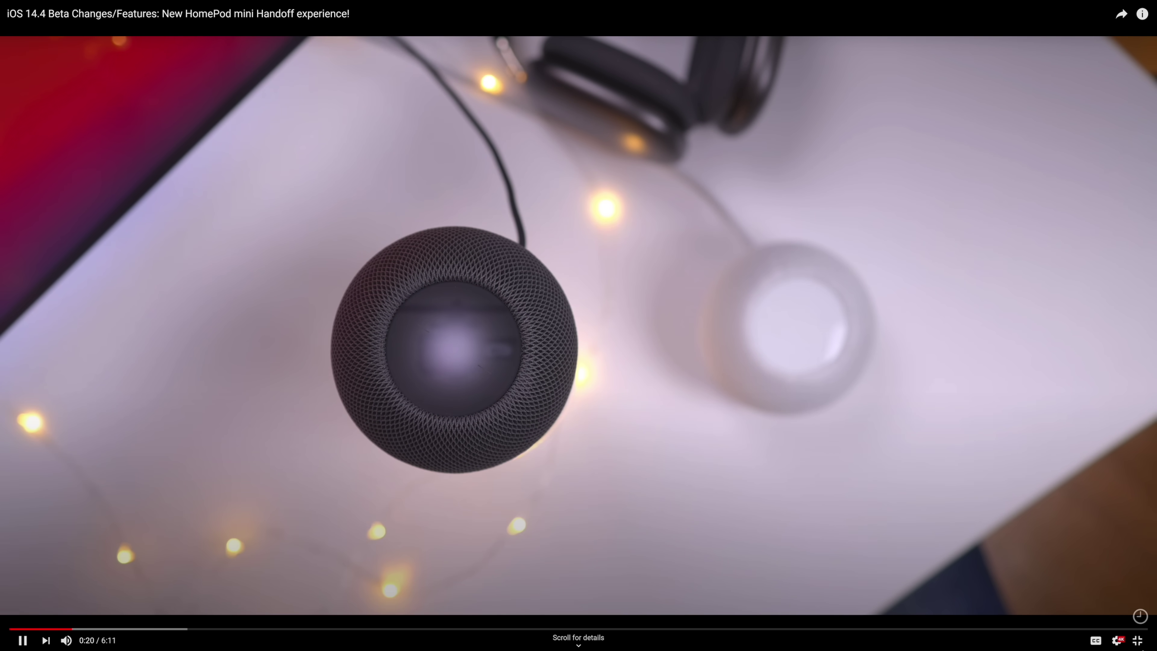
click(1139, 641)
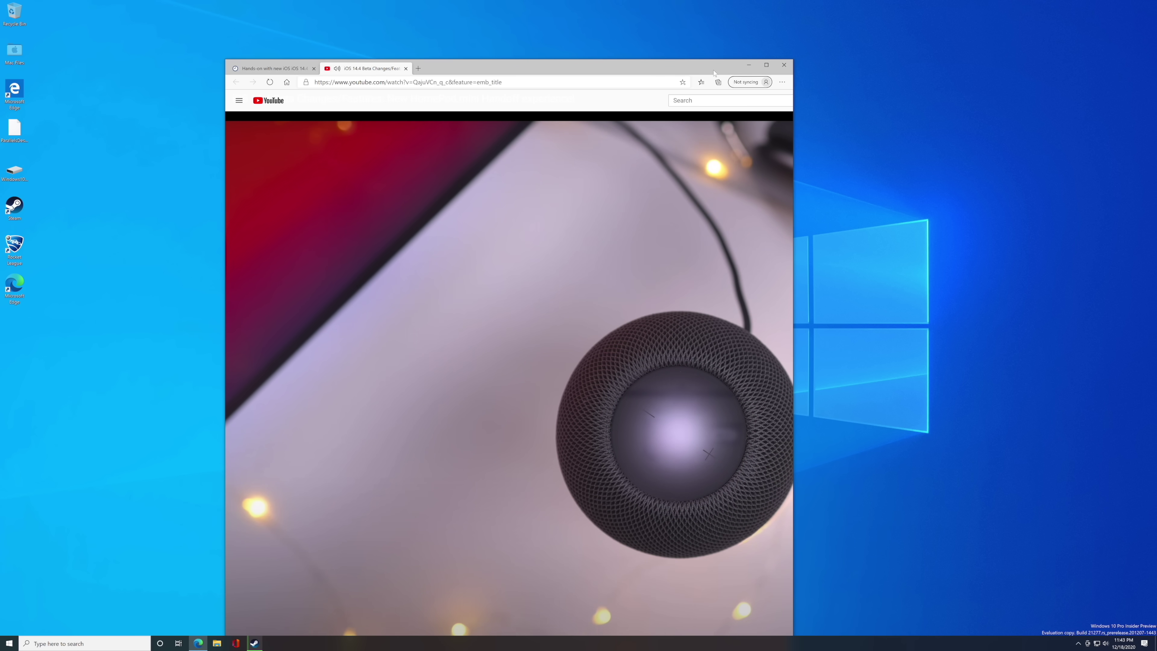